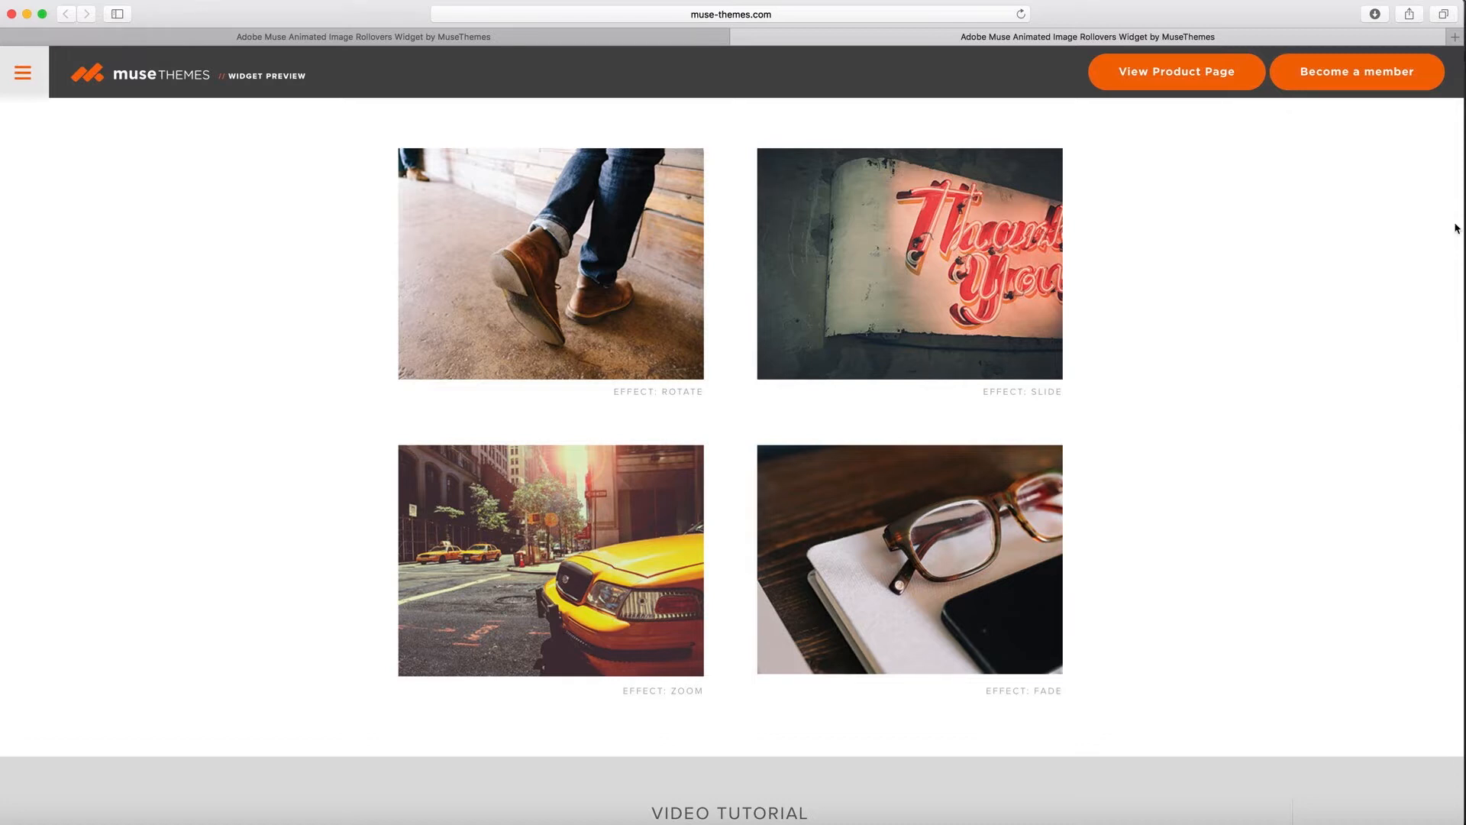
Step: Preview the Rotate, Slide, Zoom and Fade rollover effects on the four demo images
{"action": "mouse_move", "coordinate": [517, 256]}
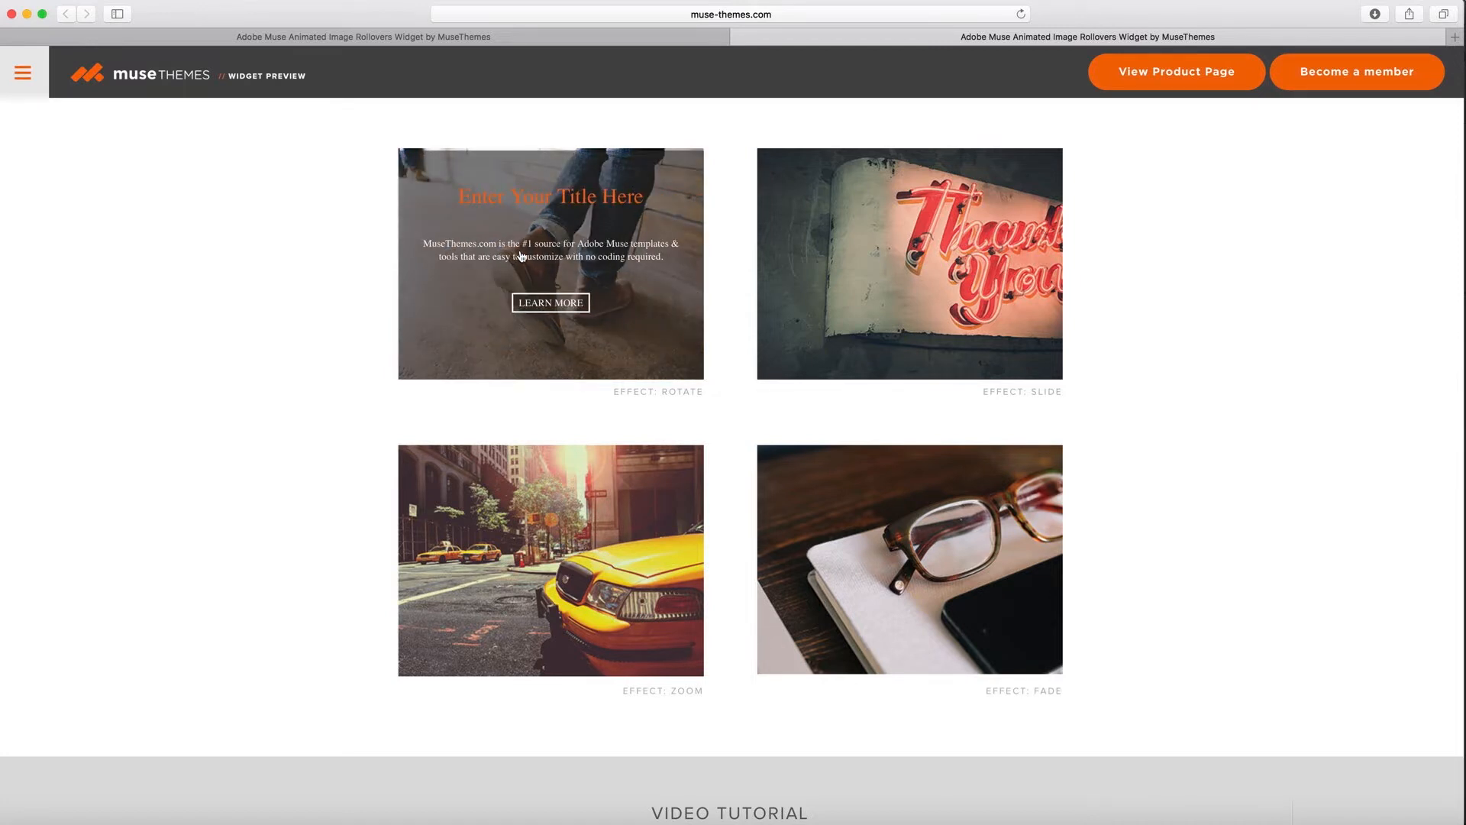
{"action": "mouse_move", "coordinate": [963, 274]}
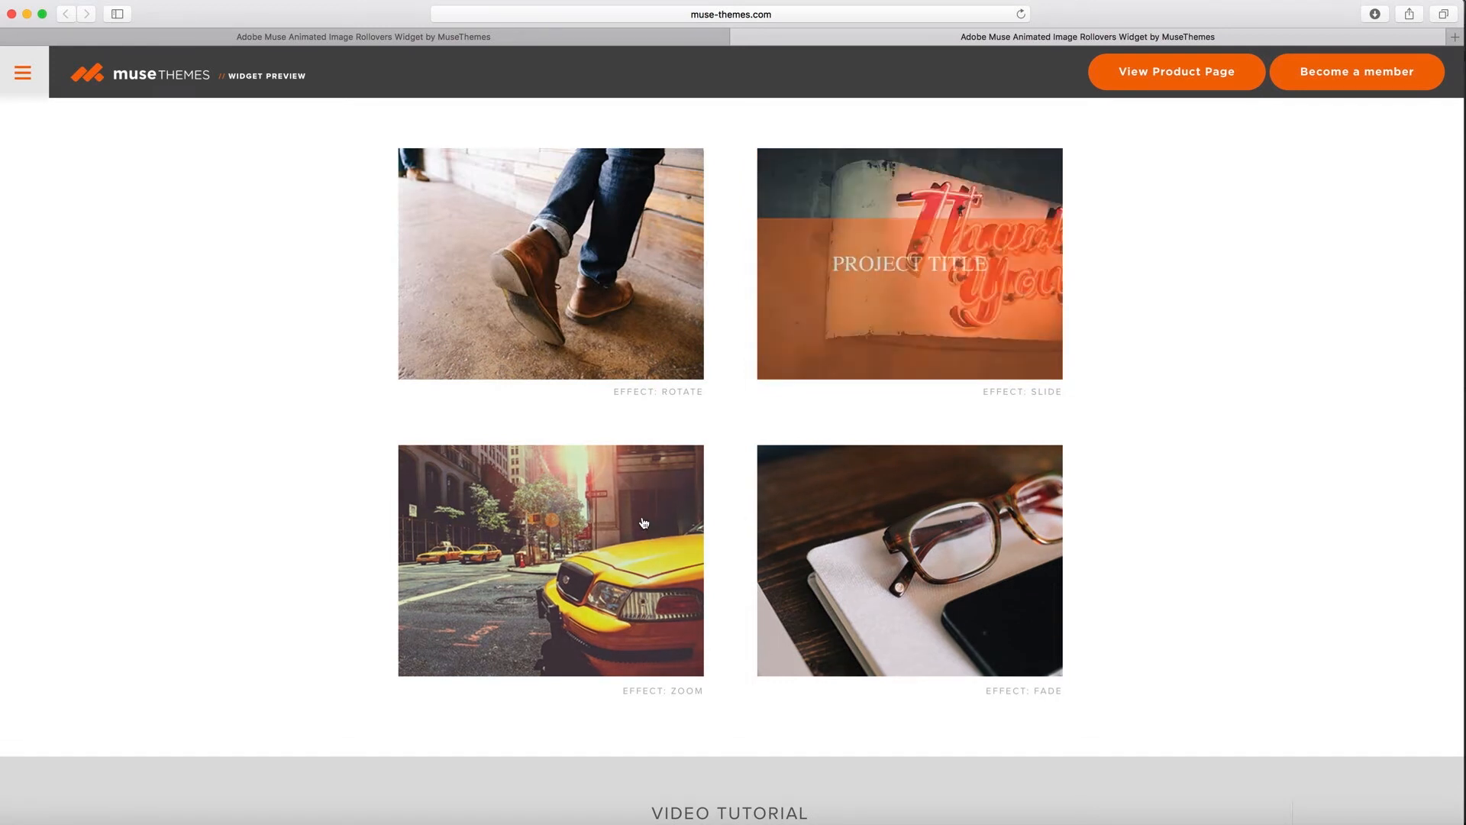
{"action": "mouse_move", "coordinate": [643, 523]}
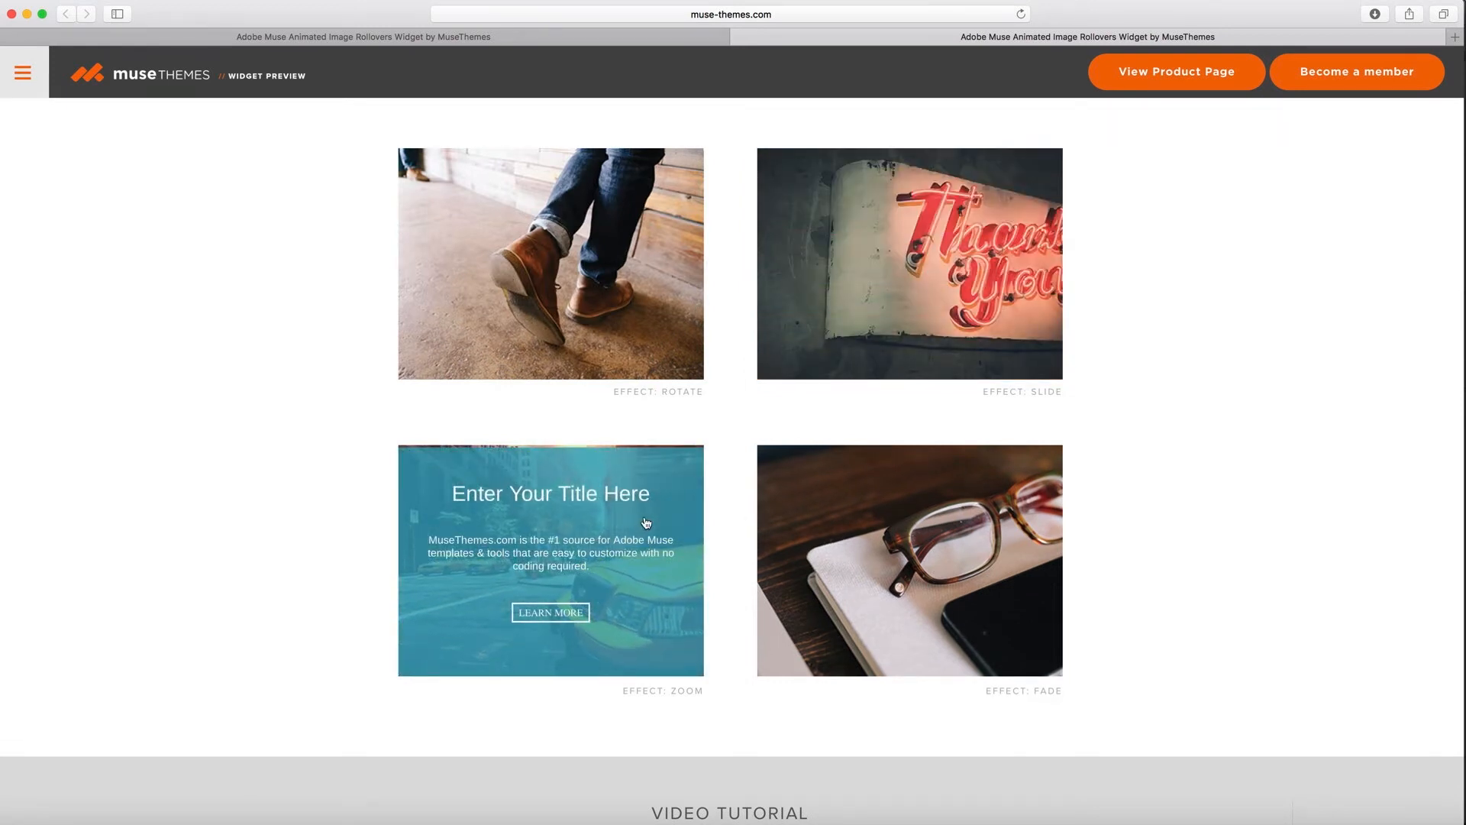
{"action": "mouse_move", "coordinate": [963, 505]}
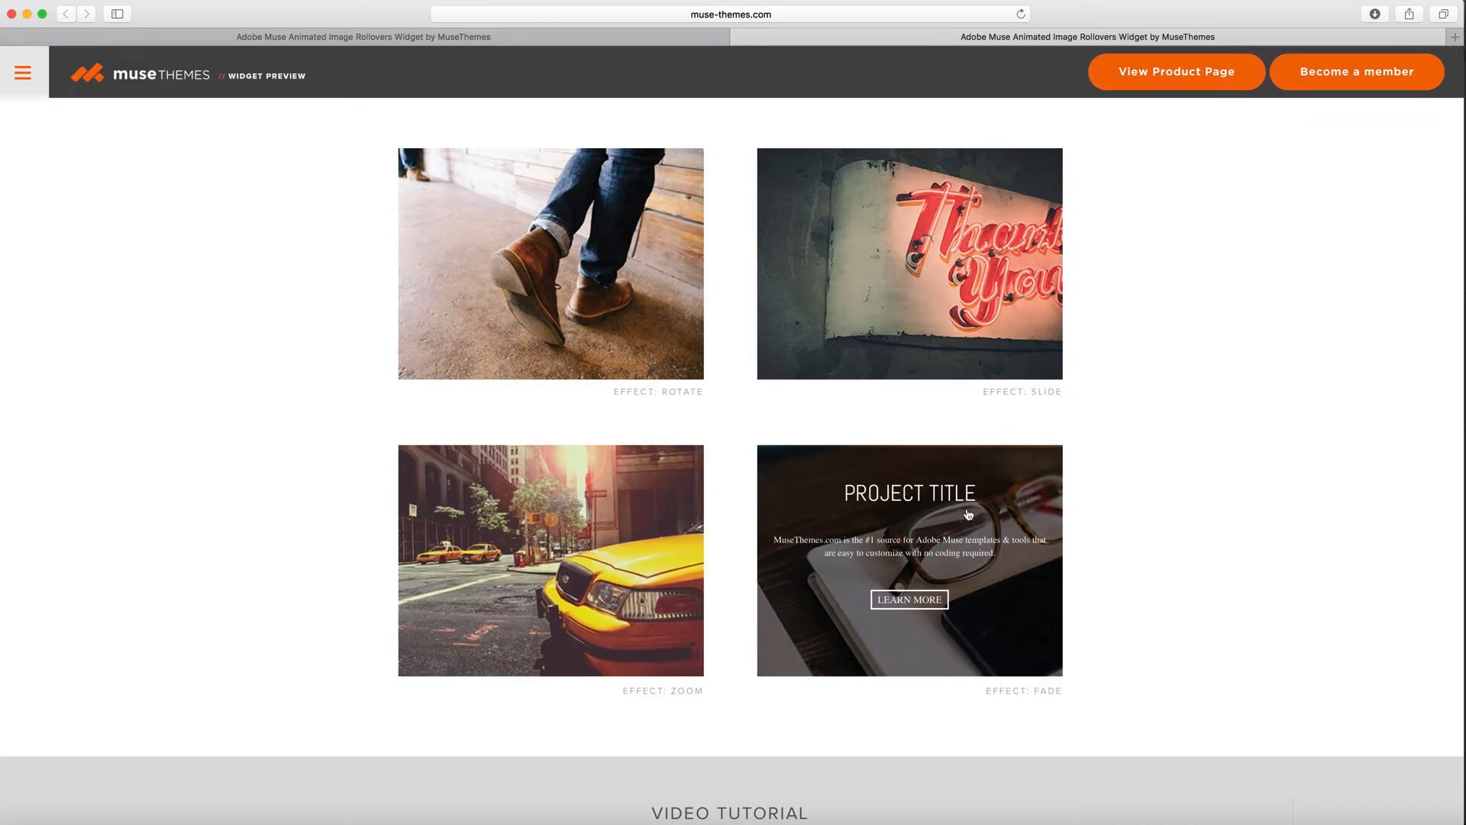
{"action": "mouse_move", "coordinate": [987, 231]}
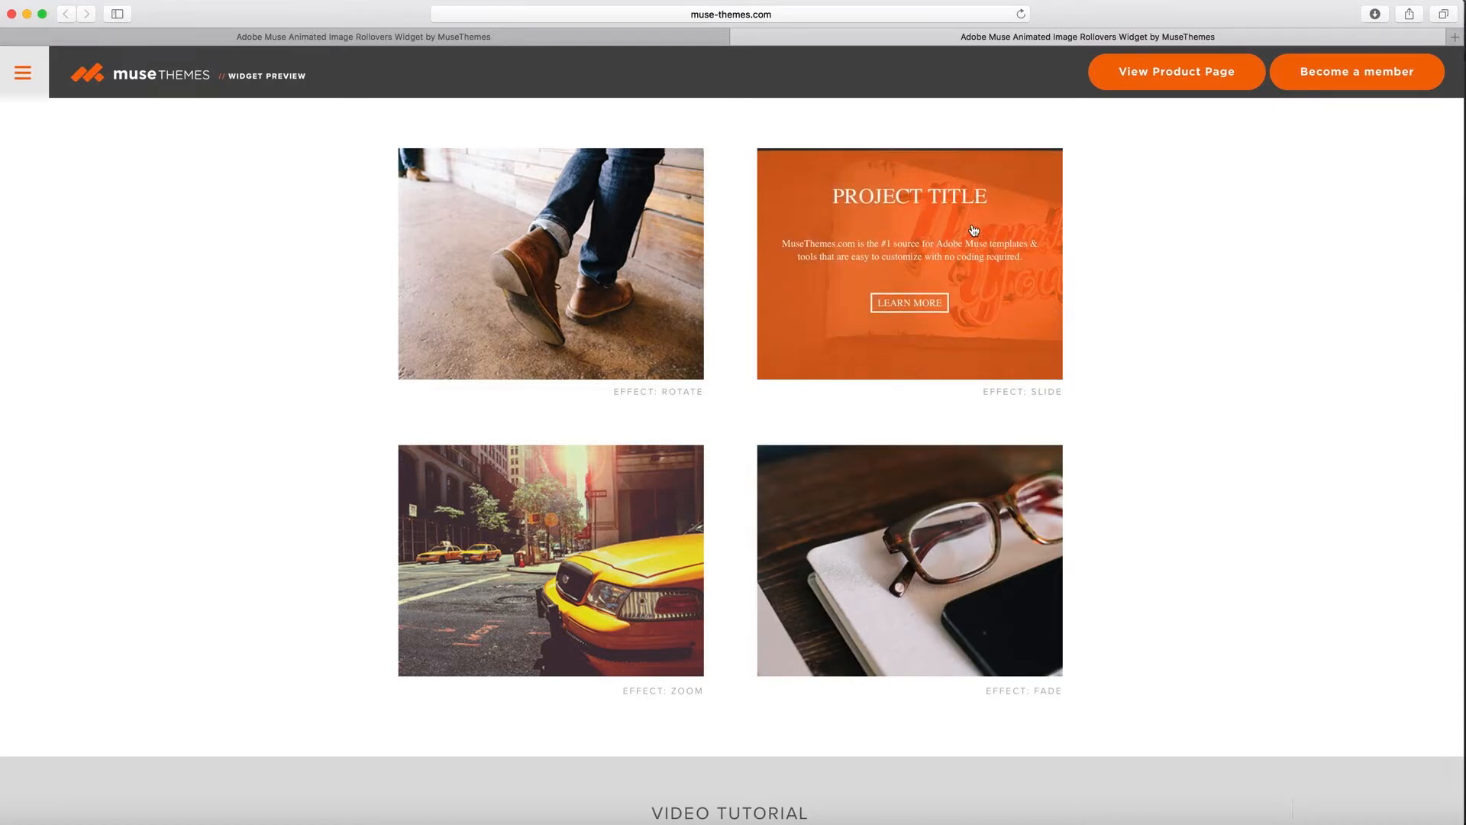
{"action": "mouse_move", "coordinate": [624, 240]}
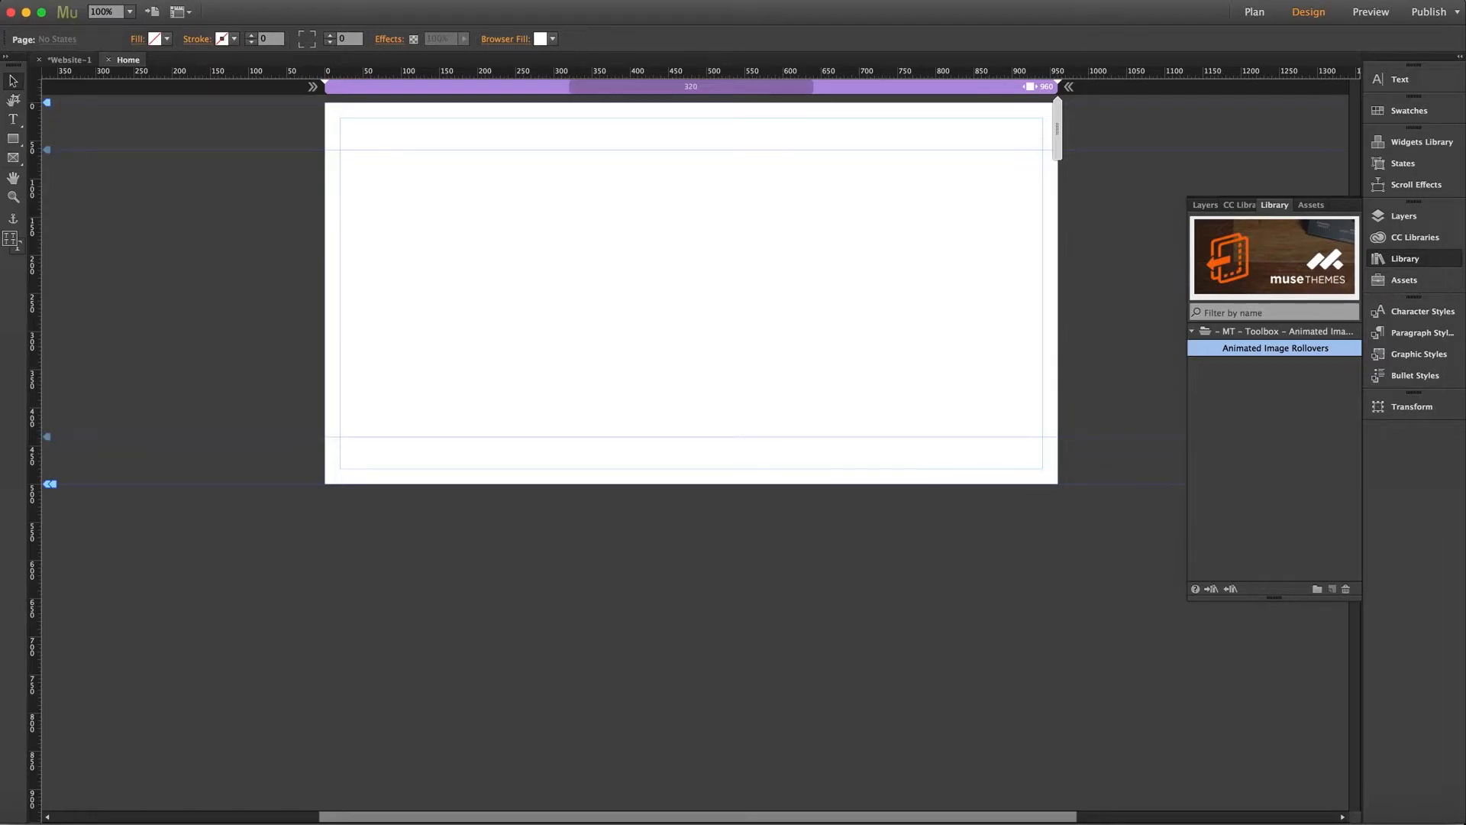
Step: Place the Animated Image Rollovers widget on the Home page and centre it horizontally at X 320, Y 62
{"action": "left_click_drag", "start_coordinate": [1295, 349], "coordinate": [523, 152]}
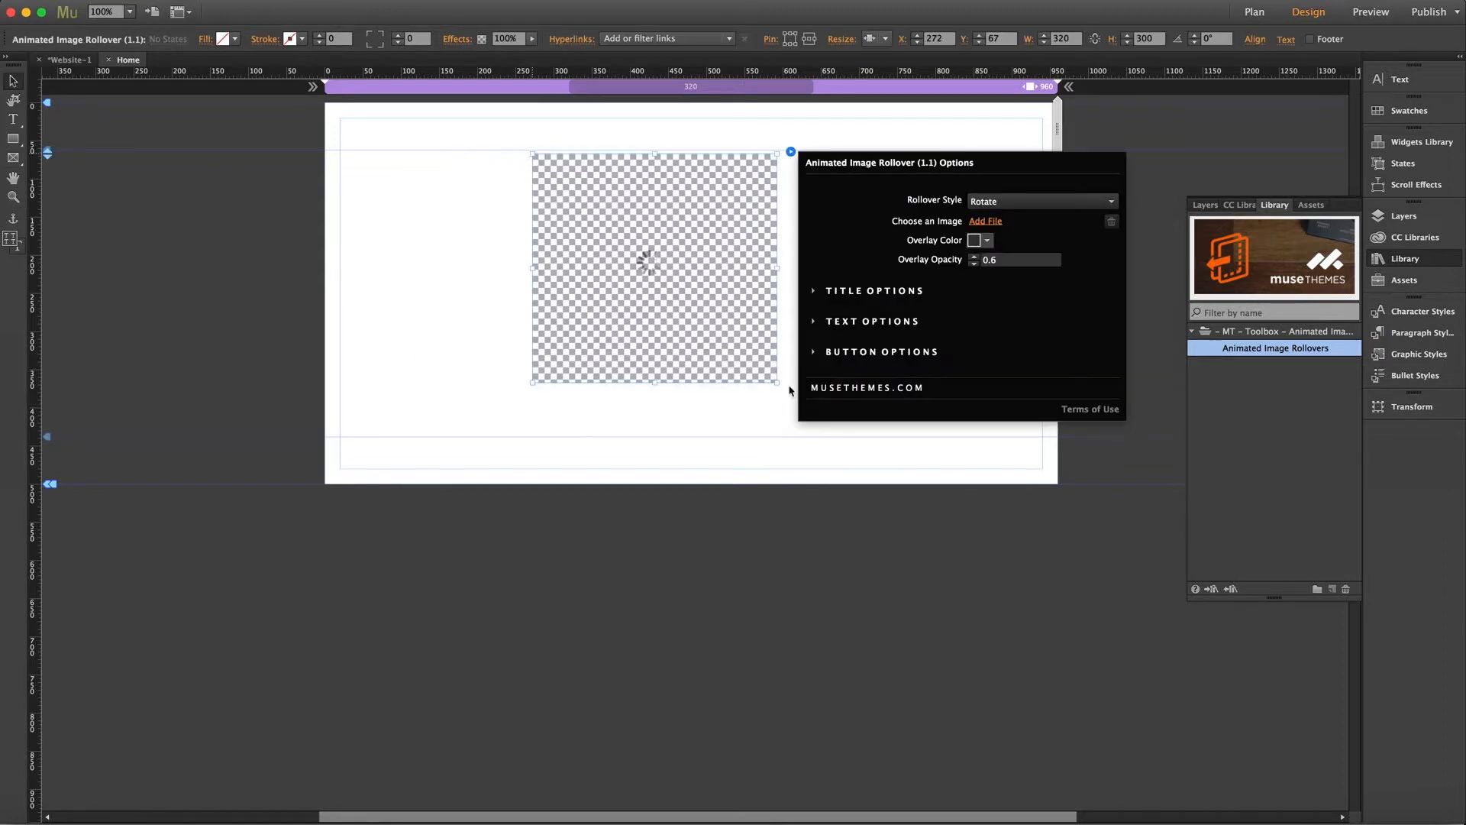
{"action": "left_click", "coordinate": [709, 227]}
{"action": "left_click_drag", "start_coordinate": [711, 227], "coordinate": [717, 226]}
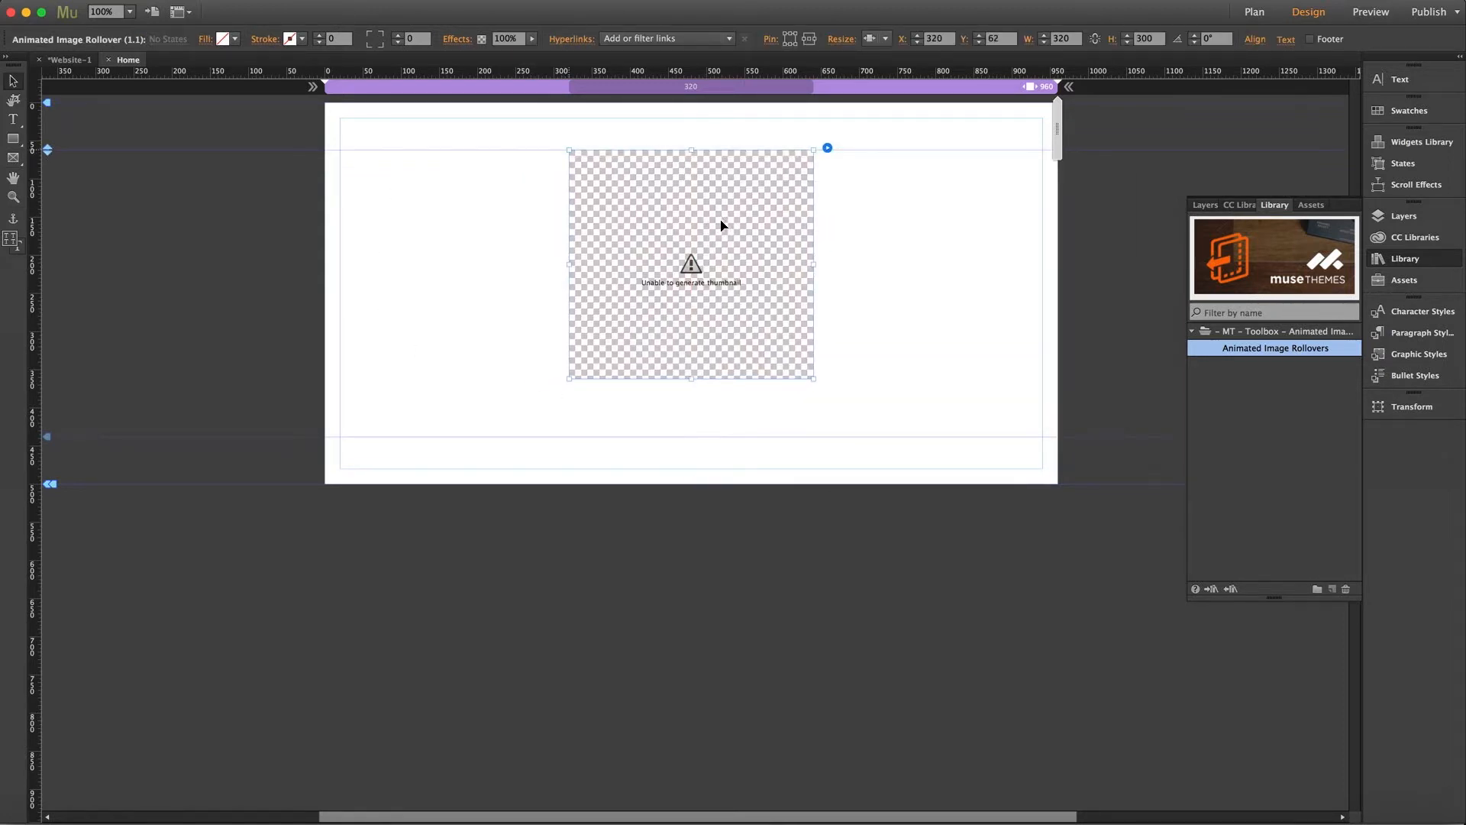
Step: Add sanfran.jpg as the rollover widget's image and set its rollover style to Zoom
{"action": "left_click", "coordinate": [828, 149]}
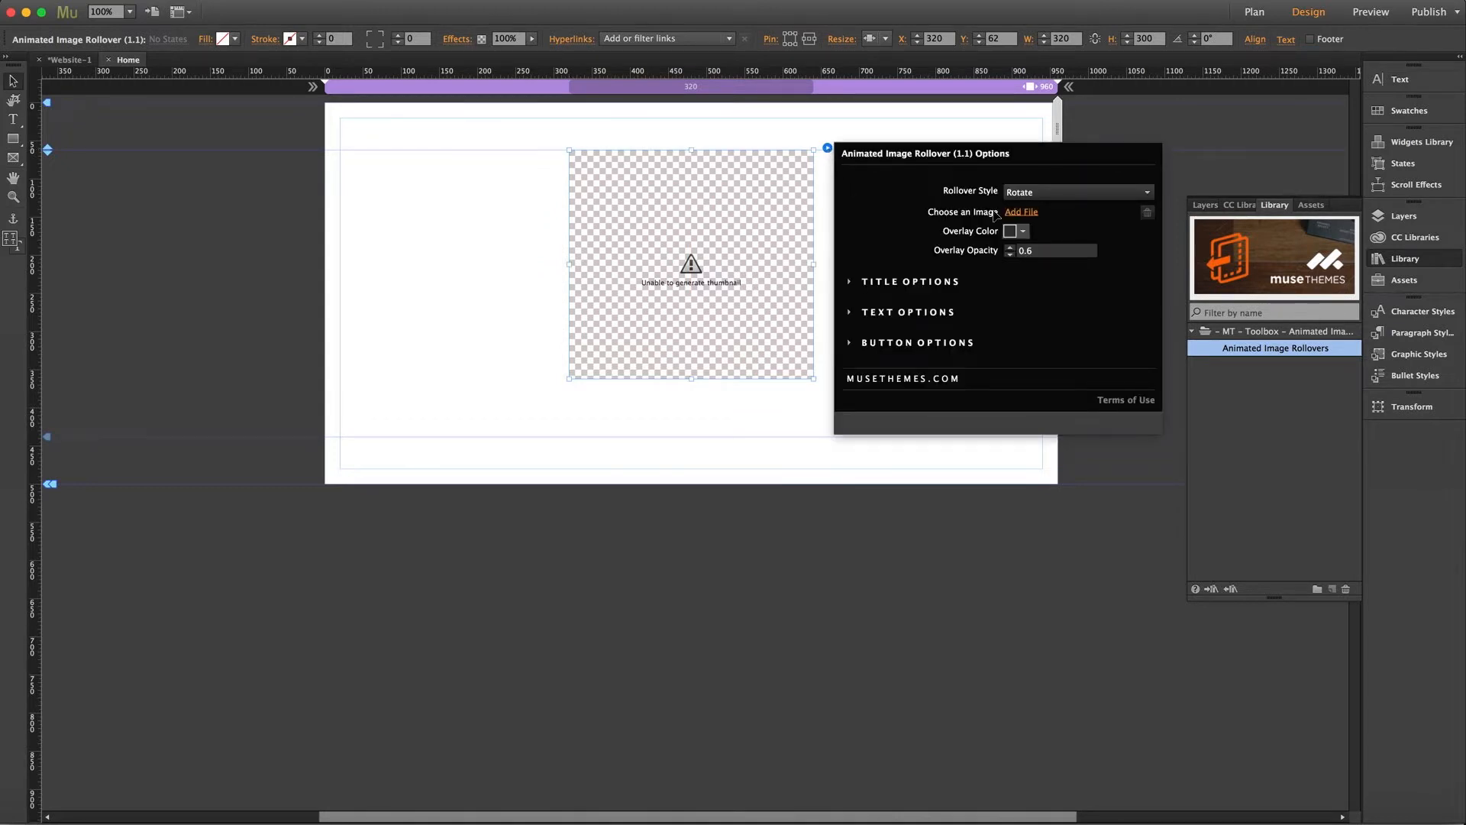
{"action": "left_click", "coordinate": [1026, 212]}
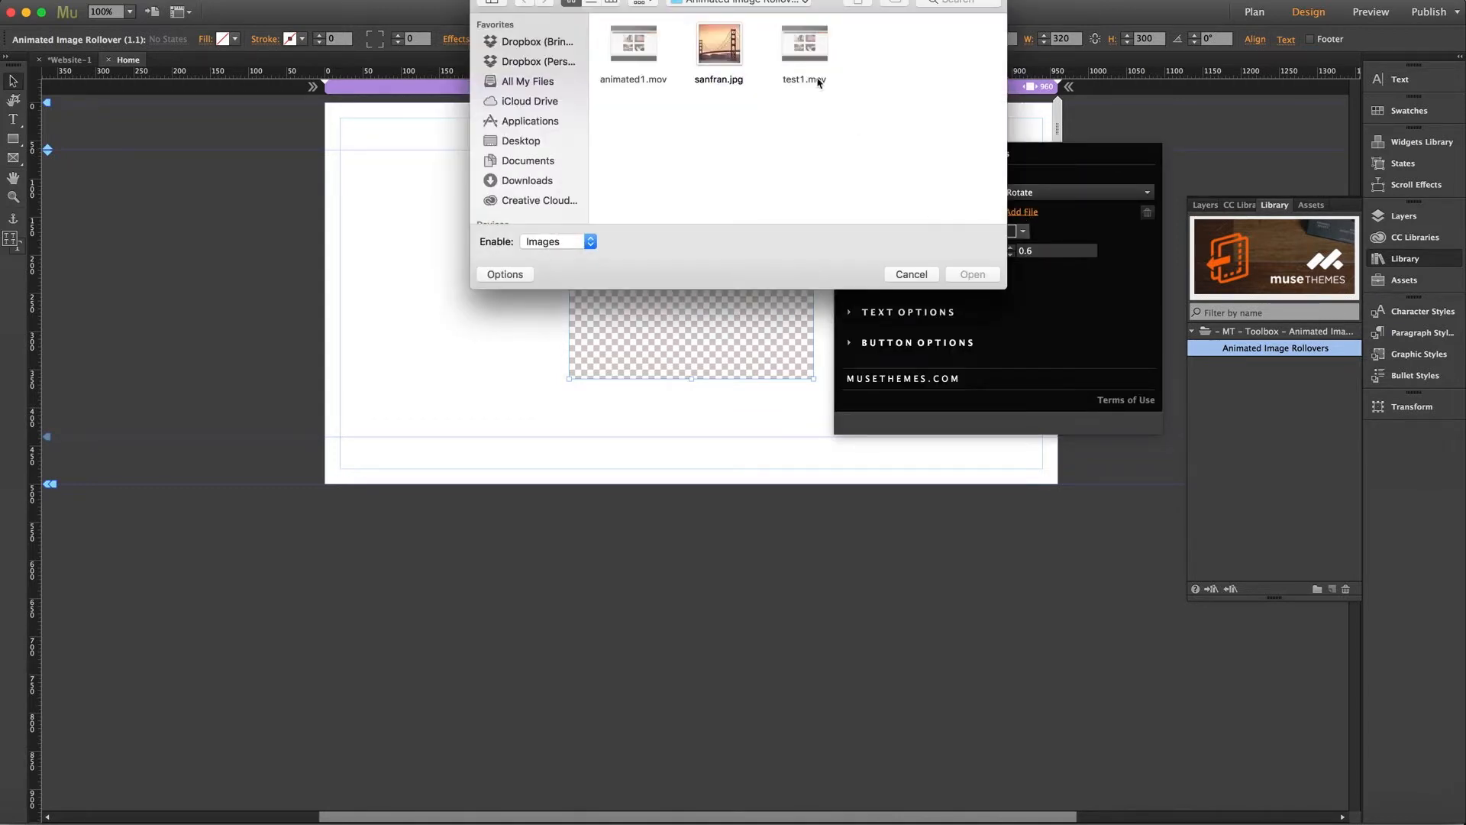
{"action": "left_click", "coordinate": [719, 46]}
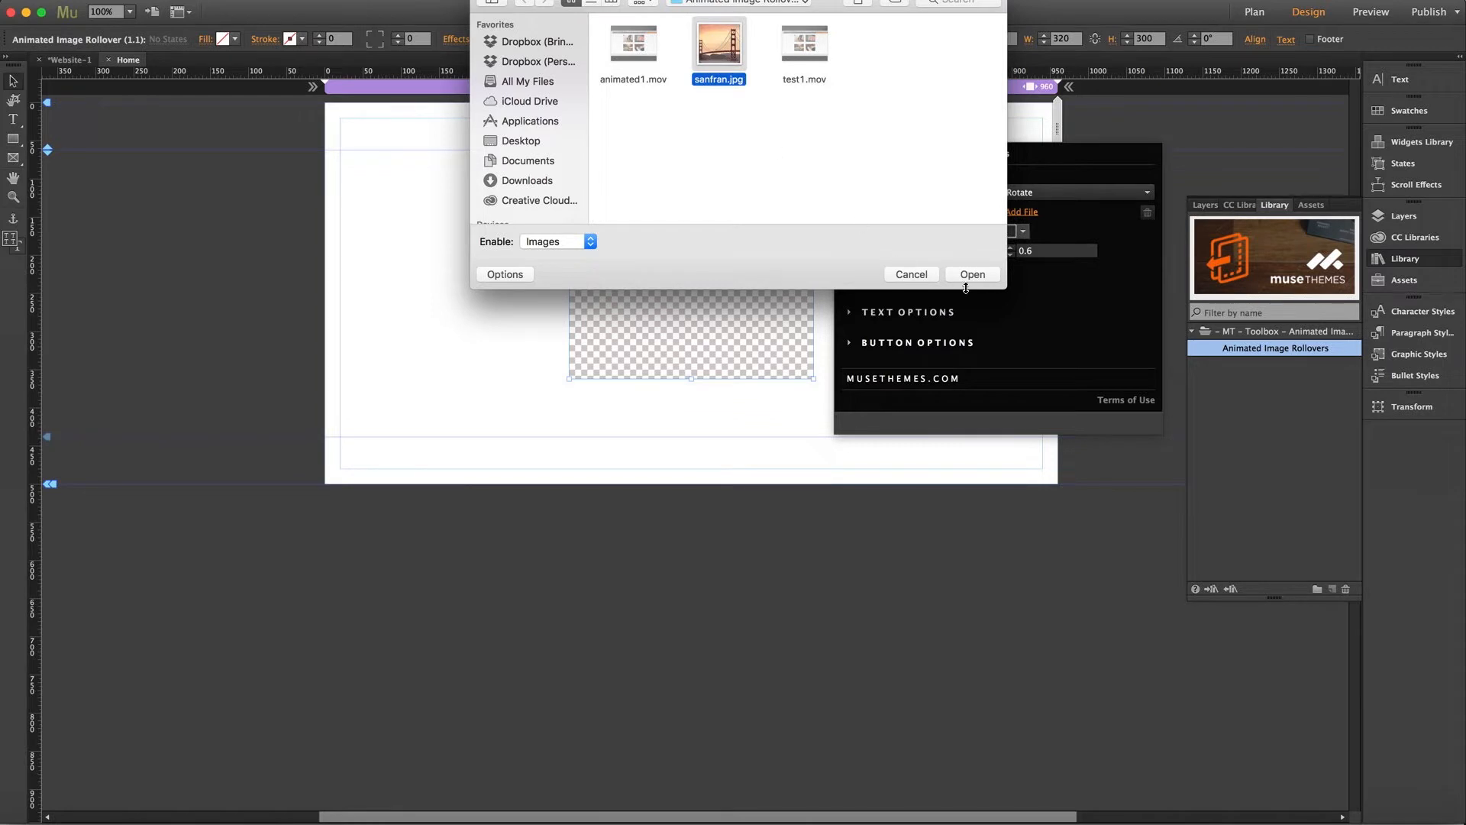
{"action": "left_click", "coordinate": [974, 274]}
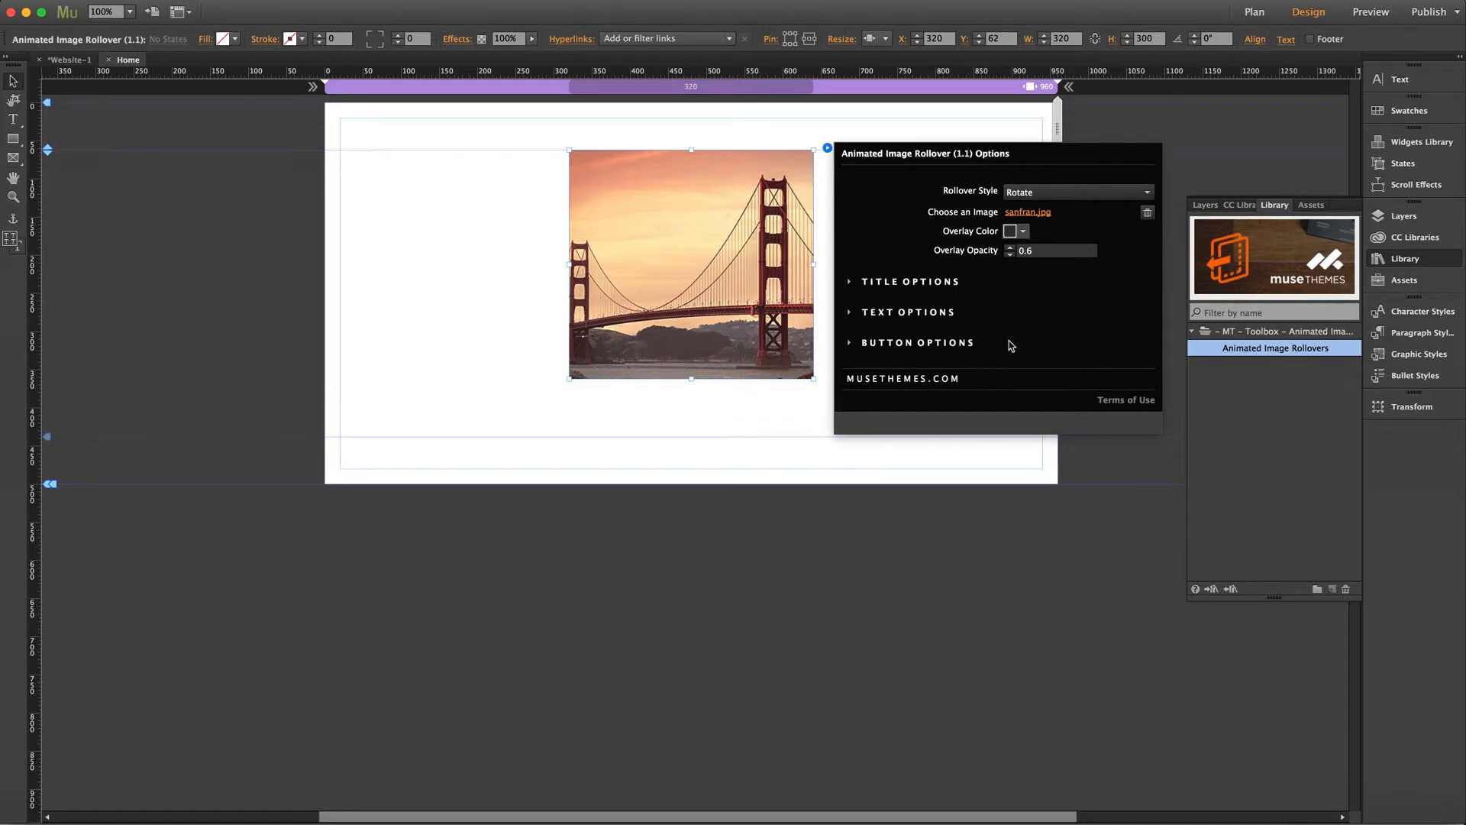
{"action": "left_click", "coordinate": [1080, 192]}
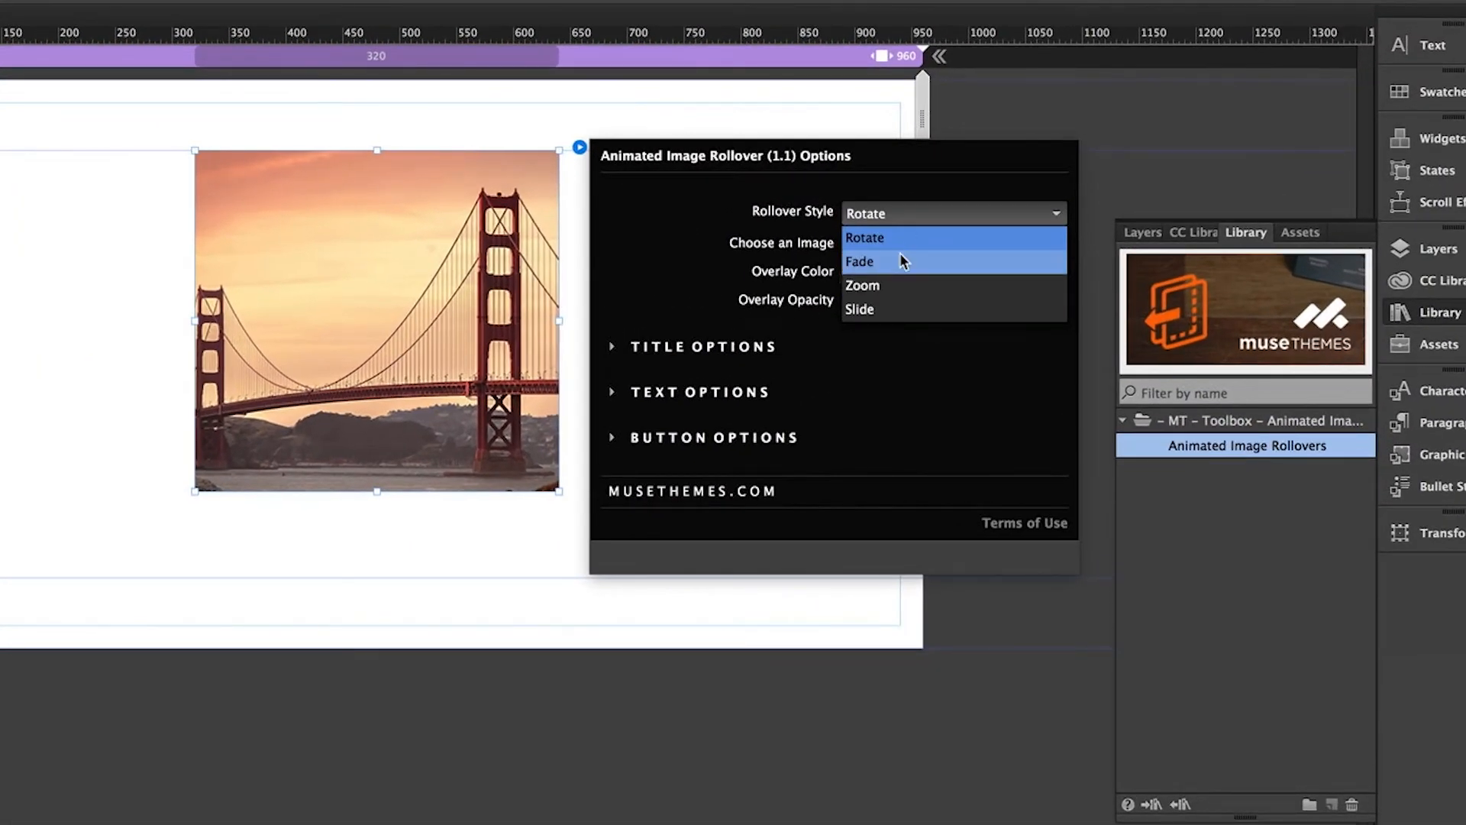
{"action": "left_click", "coordinate": [869, 286]}
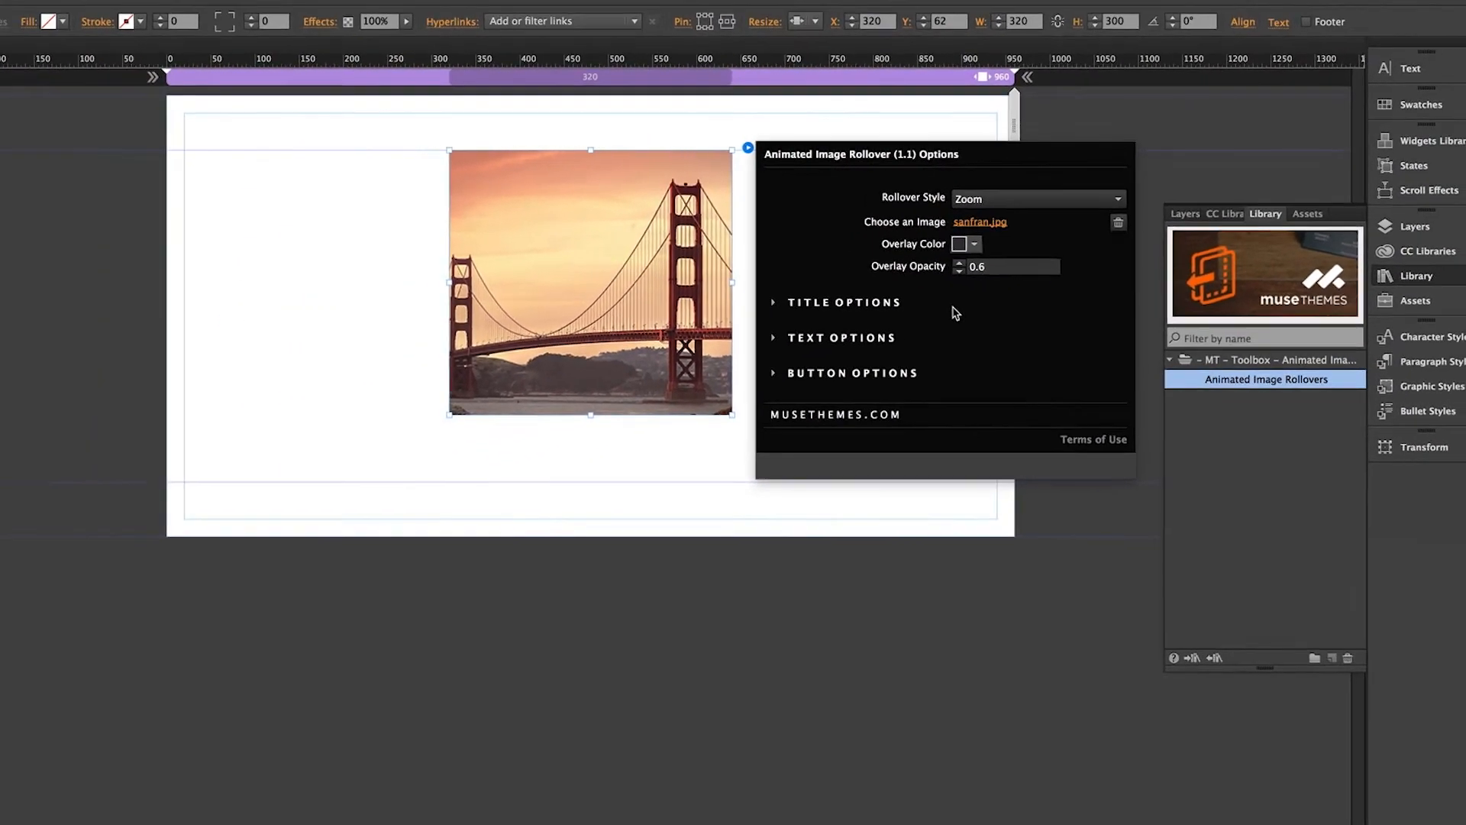
Step: Preview the page in the browser, try the rollover on the bridge image, and return to Adobe Muse
{"action": "left_click", "coordinate": [1371, 12]}
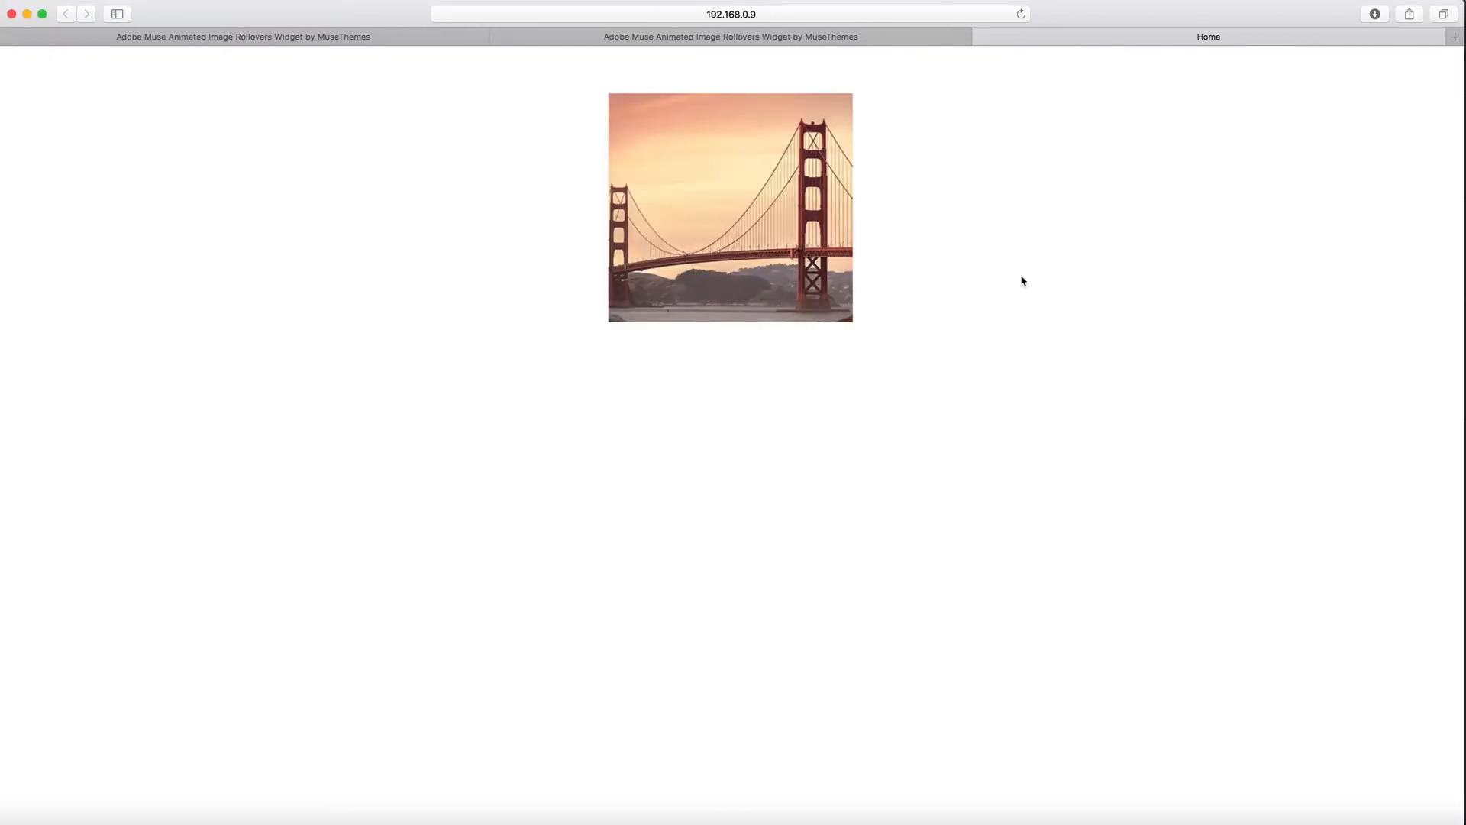
{"action": "mouse_move", "coordinate": [714, 213]}
{"action": "left_click", "coordinate": [264, 813]}
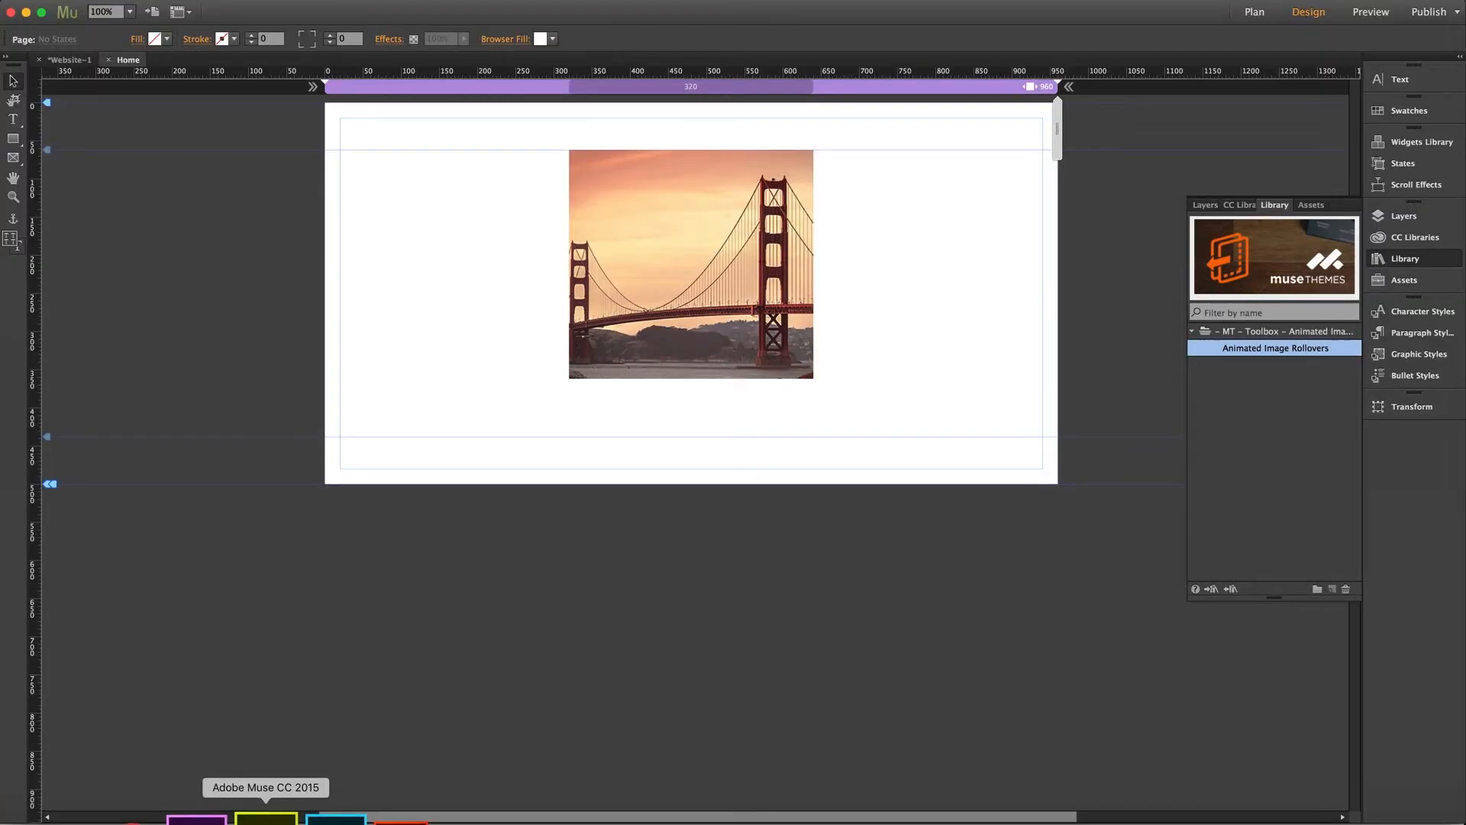
Step: Set the bridge rollover's title text to "We Love Muse-Themes!" with a title text size of 36 px
{"action": "left_click", "coordinate": [726, 235]}
{"action": "left_click", "coordinate": [827, 148]}
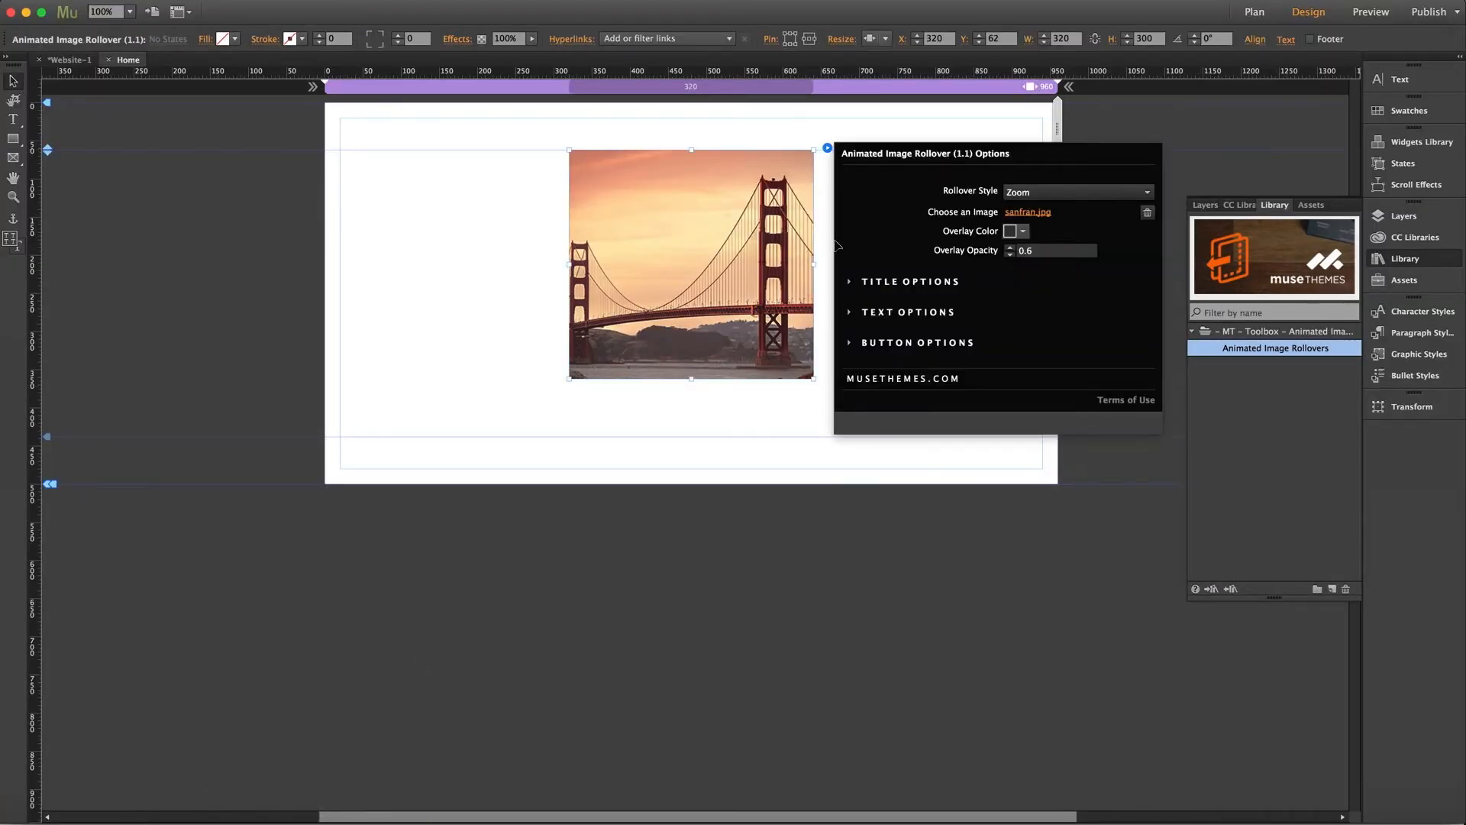
{"action": "left_click", "coordinate": [879, 282]}
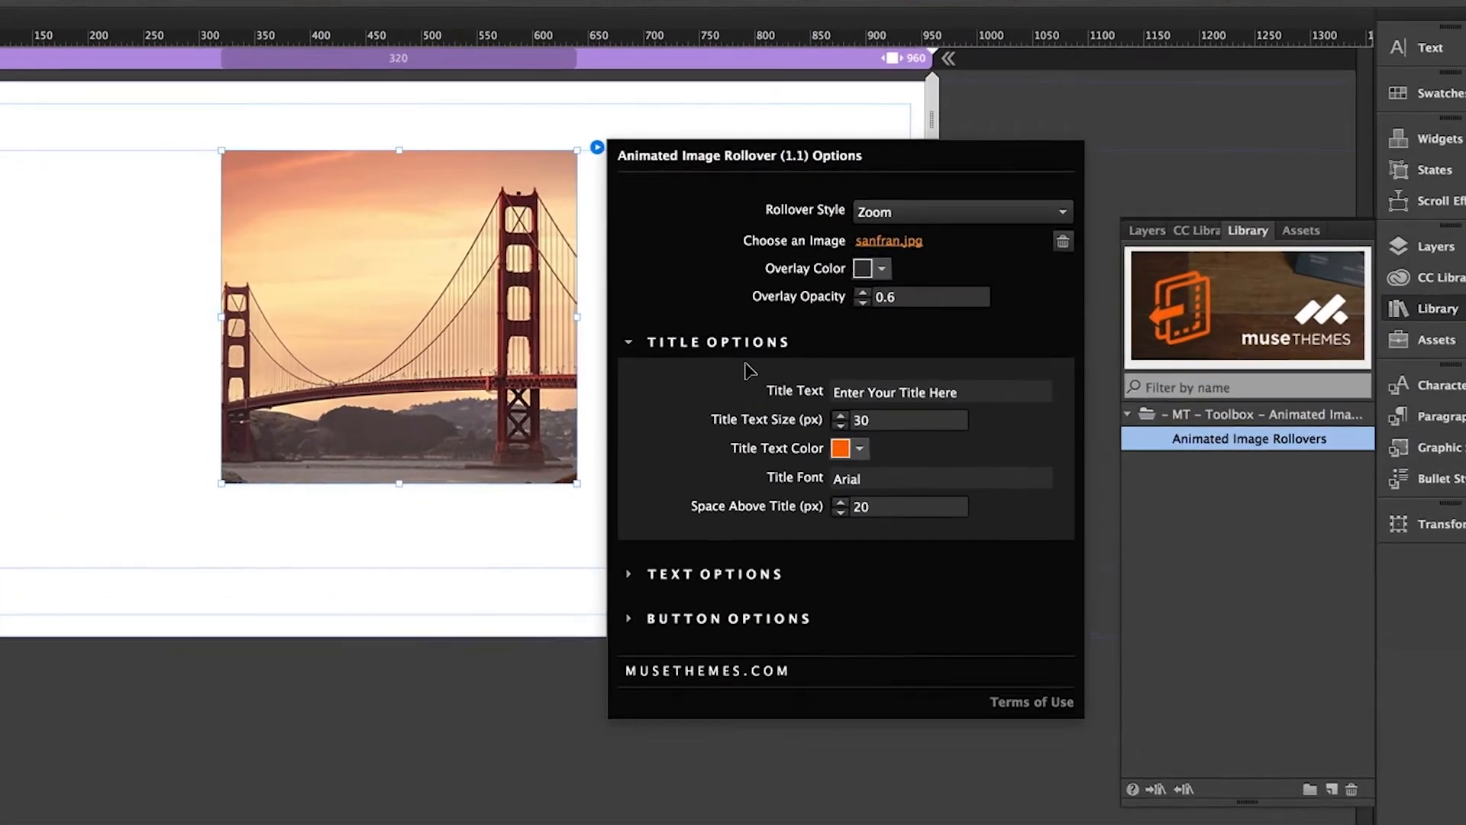
{"action": "double_click", "coordinate": [945, 391]}
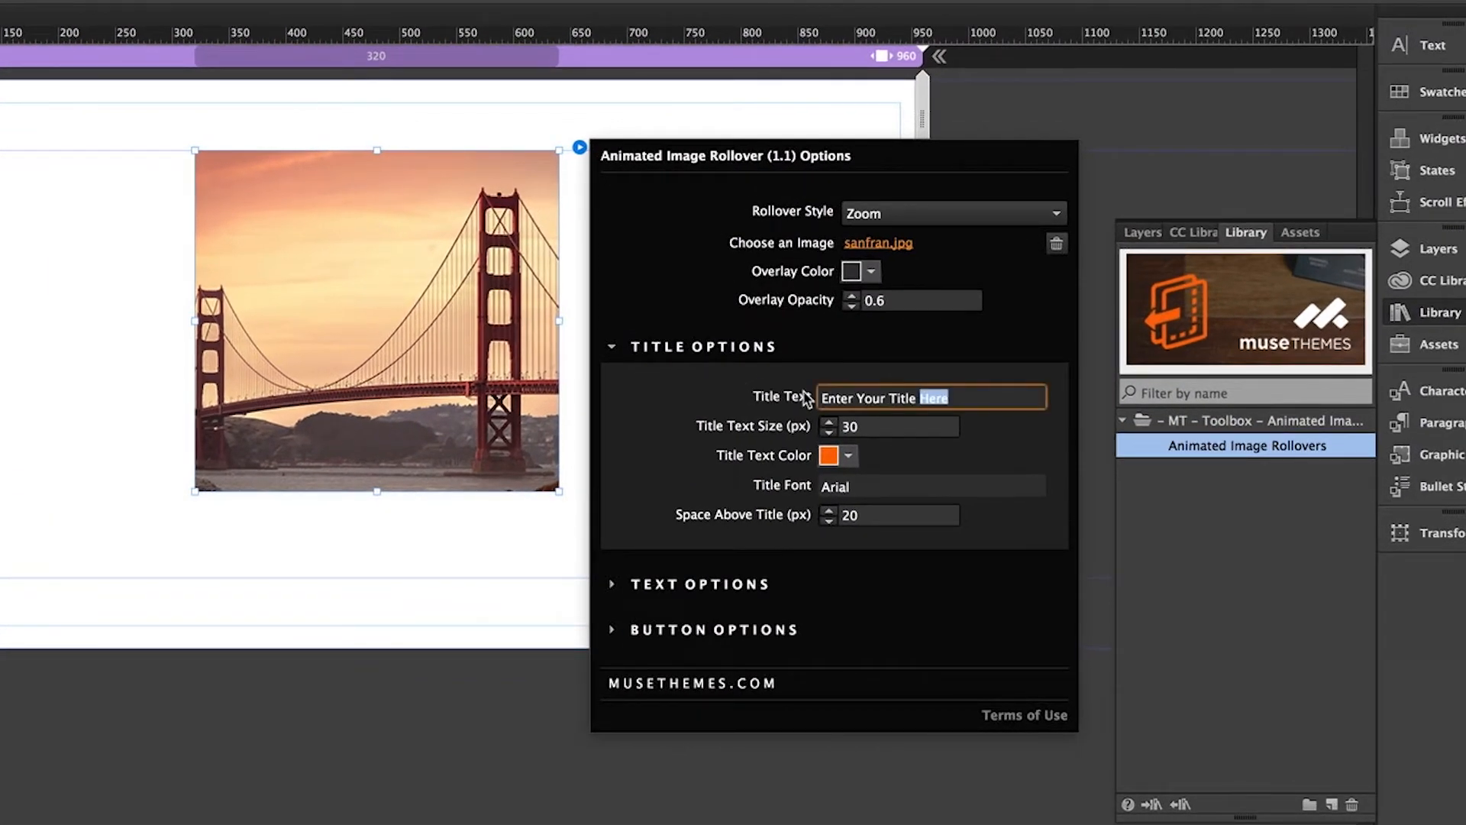
{"action": "left_click_drag", "start_coordinate": [804, 396], "coordinate": [737, 391]}
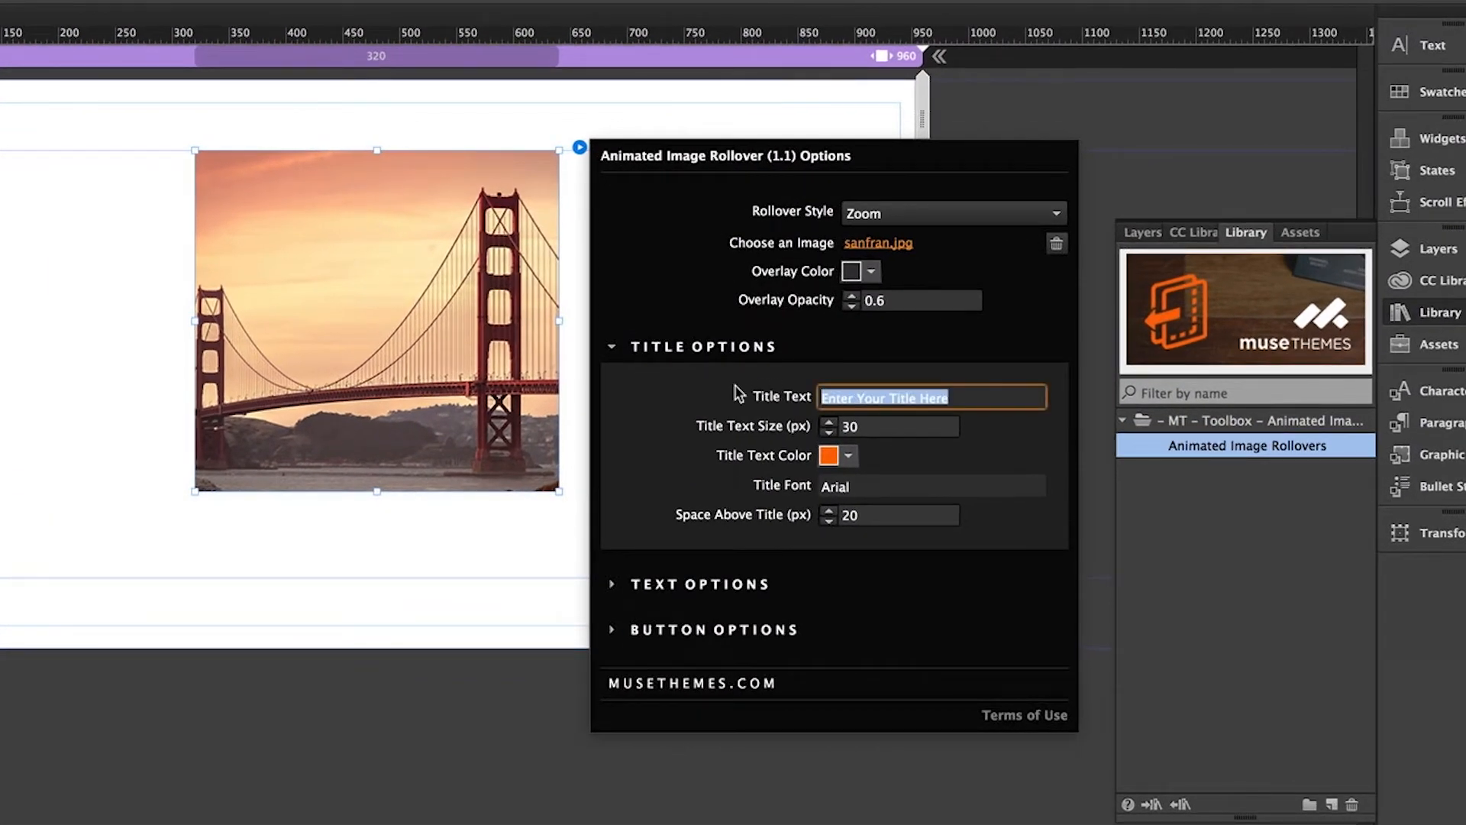
{"action": "type", "text": "We Love Muse-Themes!"}
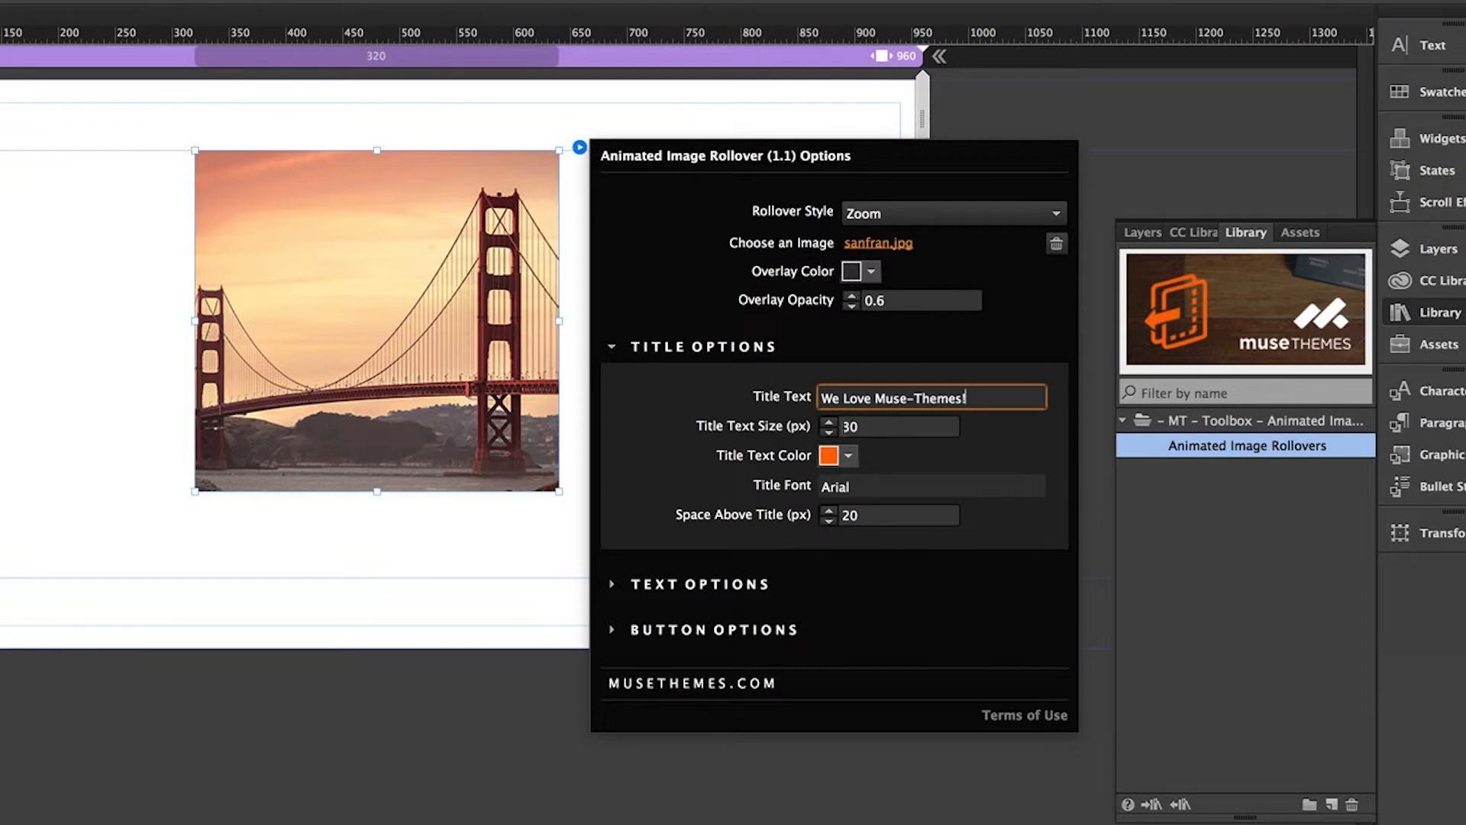
{"action": "double_click", "coordinate": [850, 426]}
{"action": "type", "text": "36"}
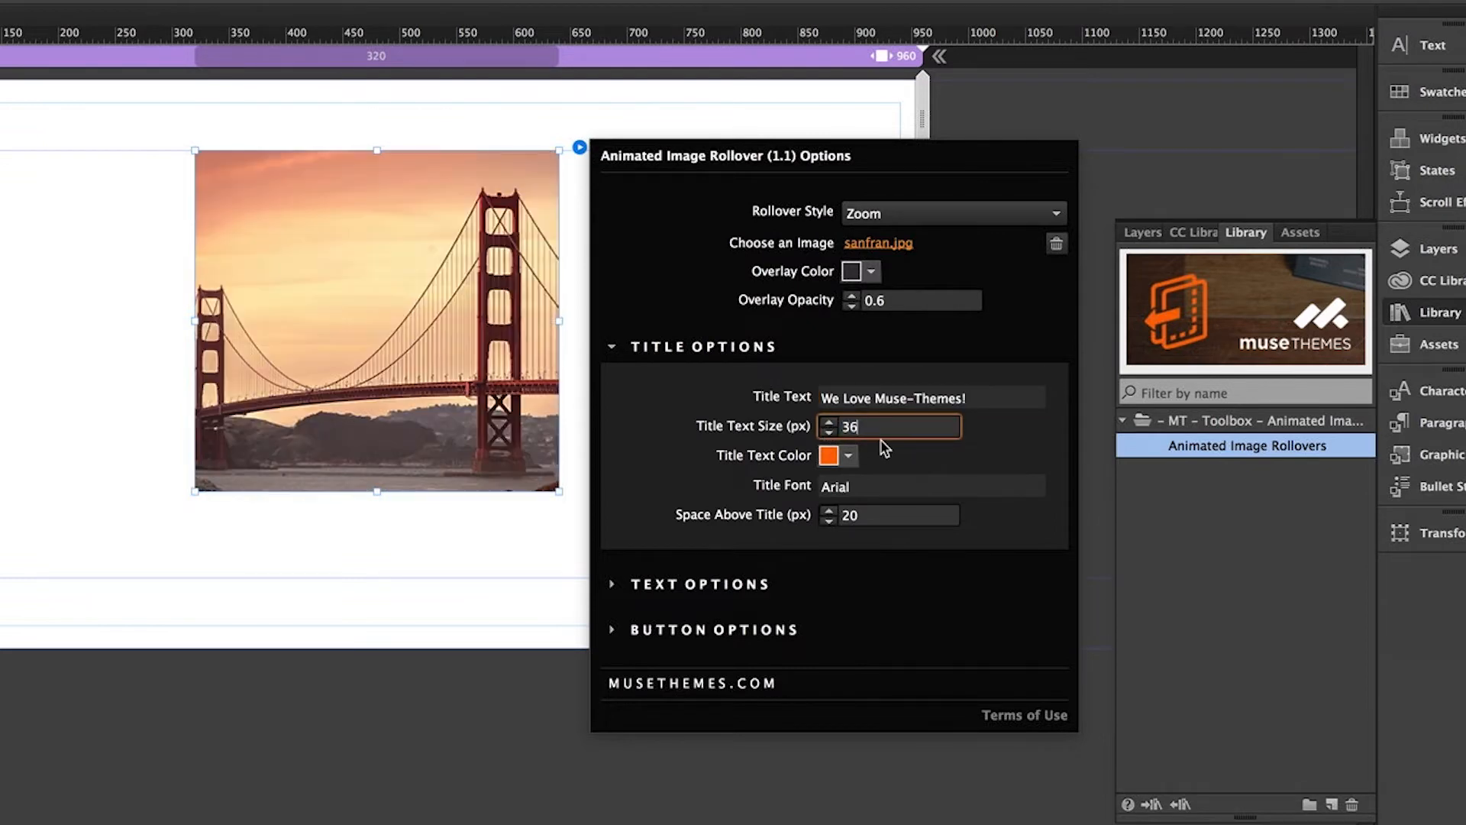
{"action": "left_click", "coordinate": [881, 442]}
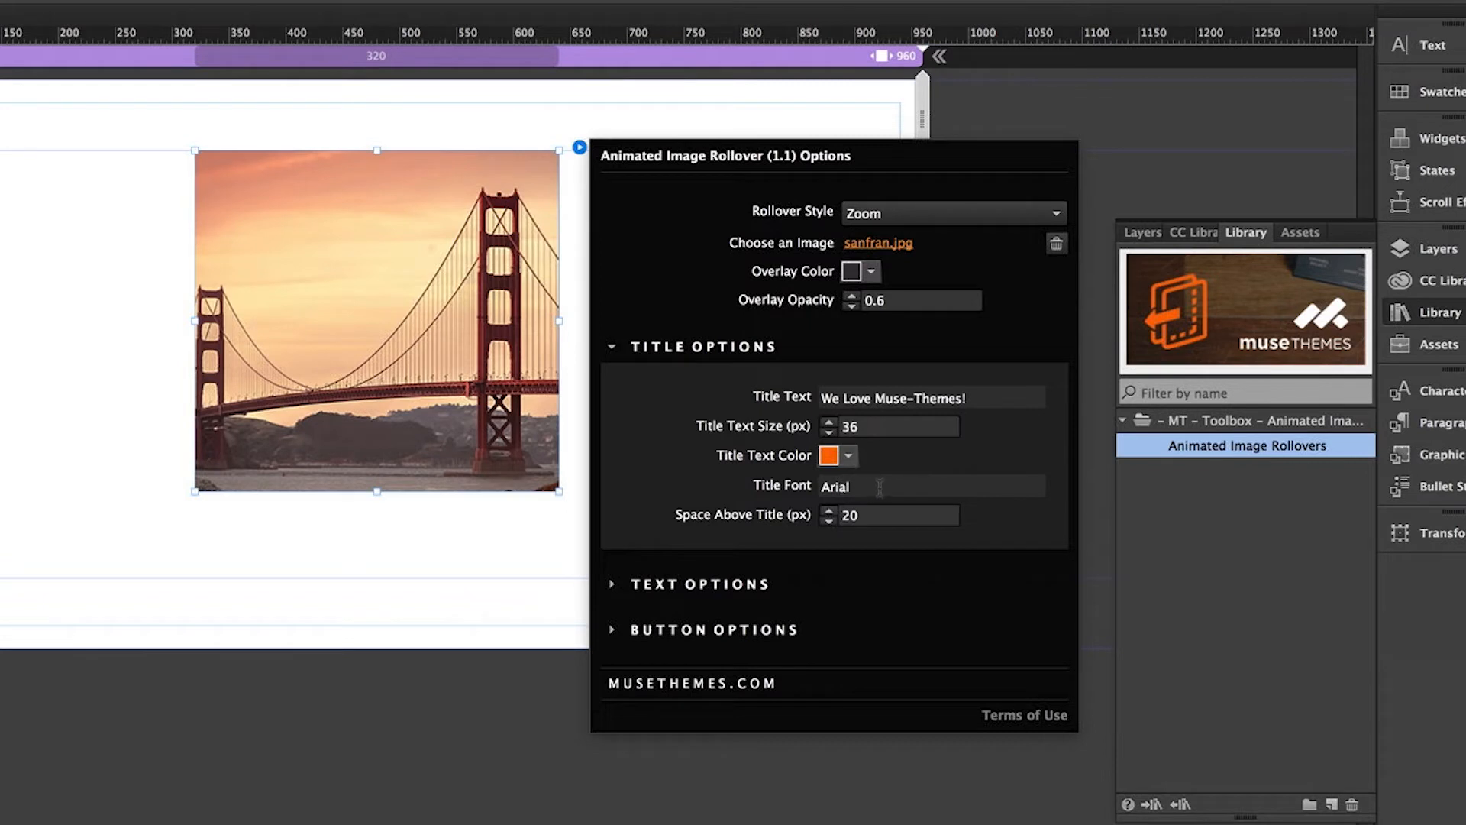
Step: Set the title font to open-sans and the space above the title to 30 px
{"action": "left_click", "coordinate": [880, 488]}
{"action": "type", "text": "ope"}
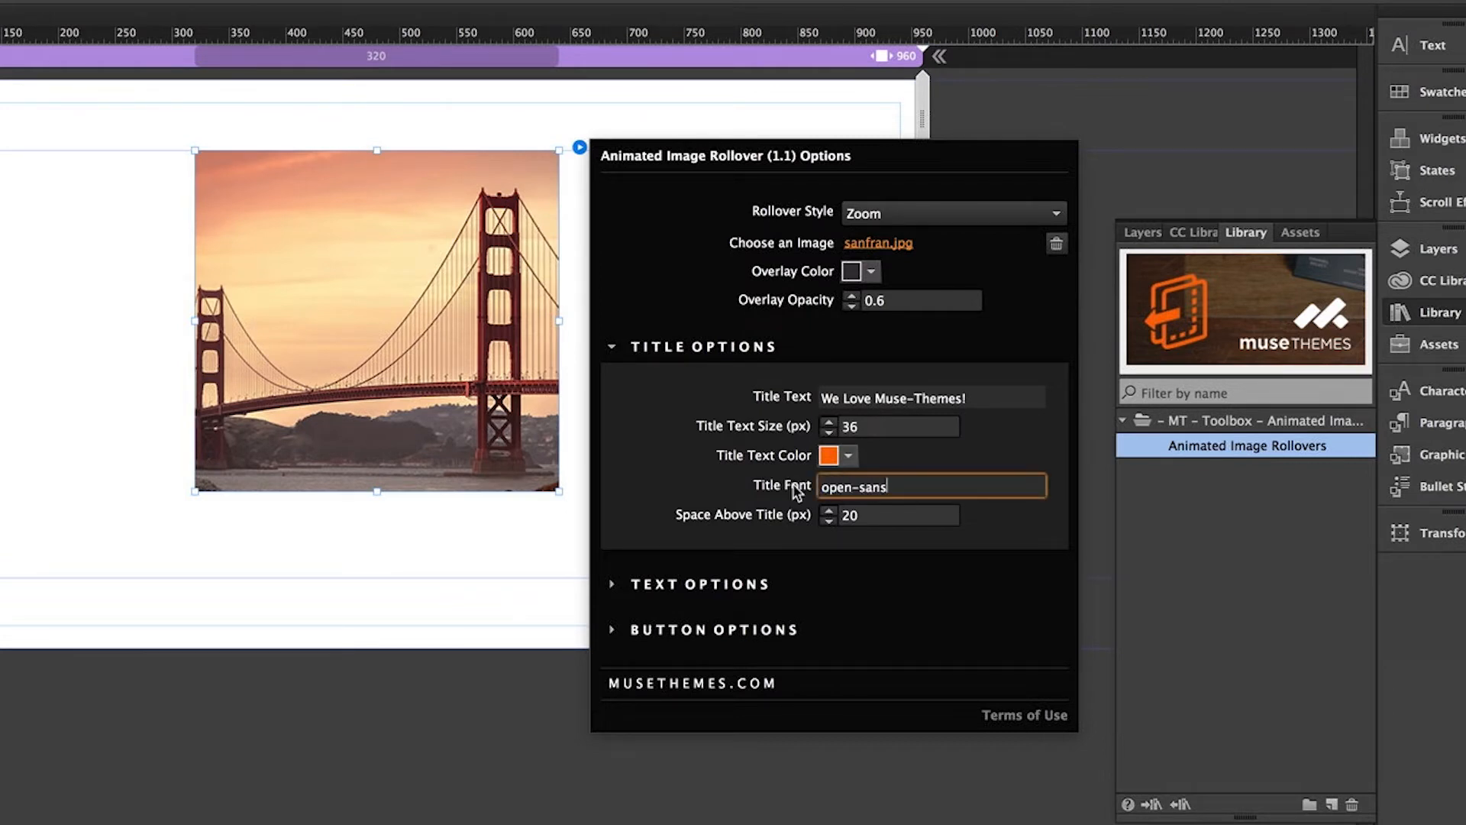
{"action": "type", "text": "n-sans"}
{"action": "key", "text": "Return"}
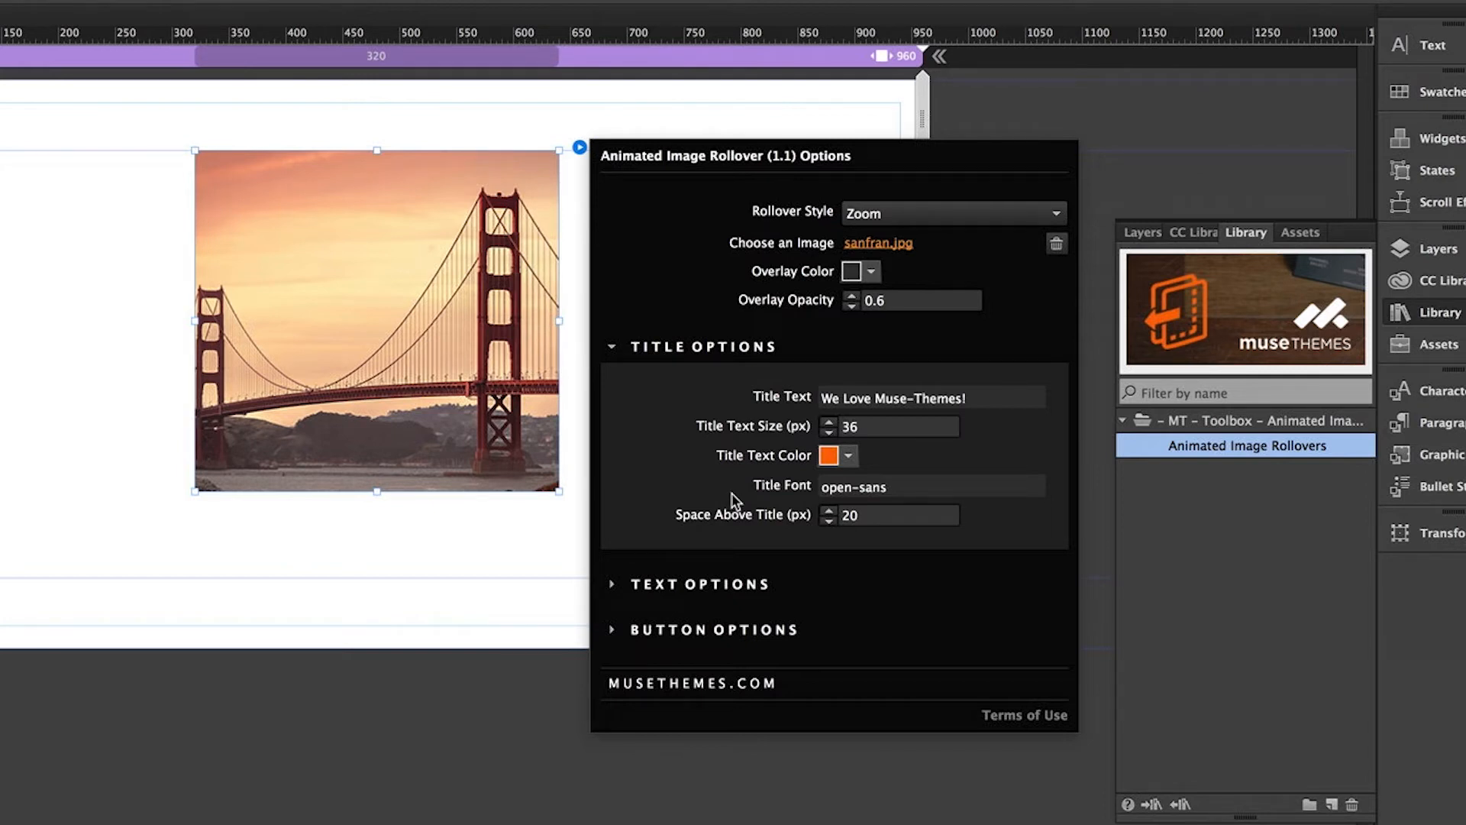
{"action": "left_click", "coordinate": [849, 515]}
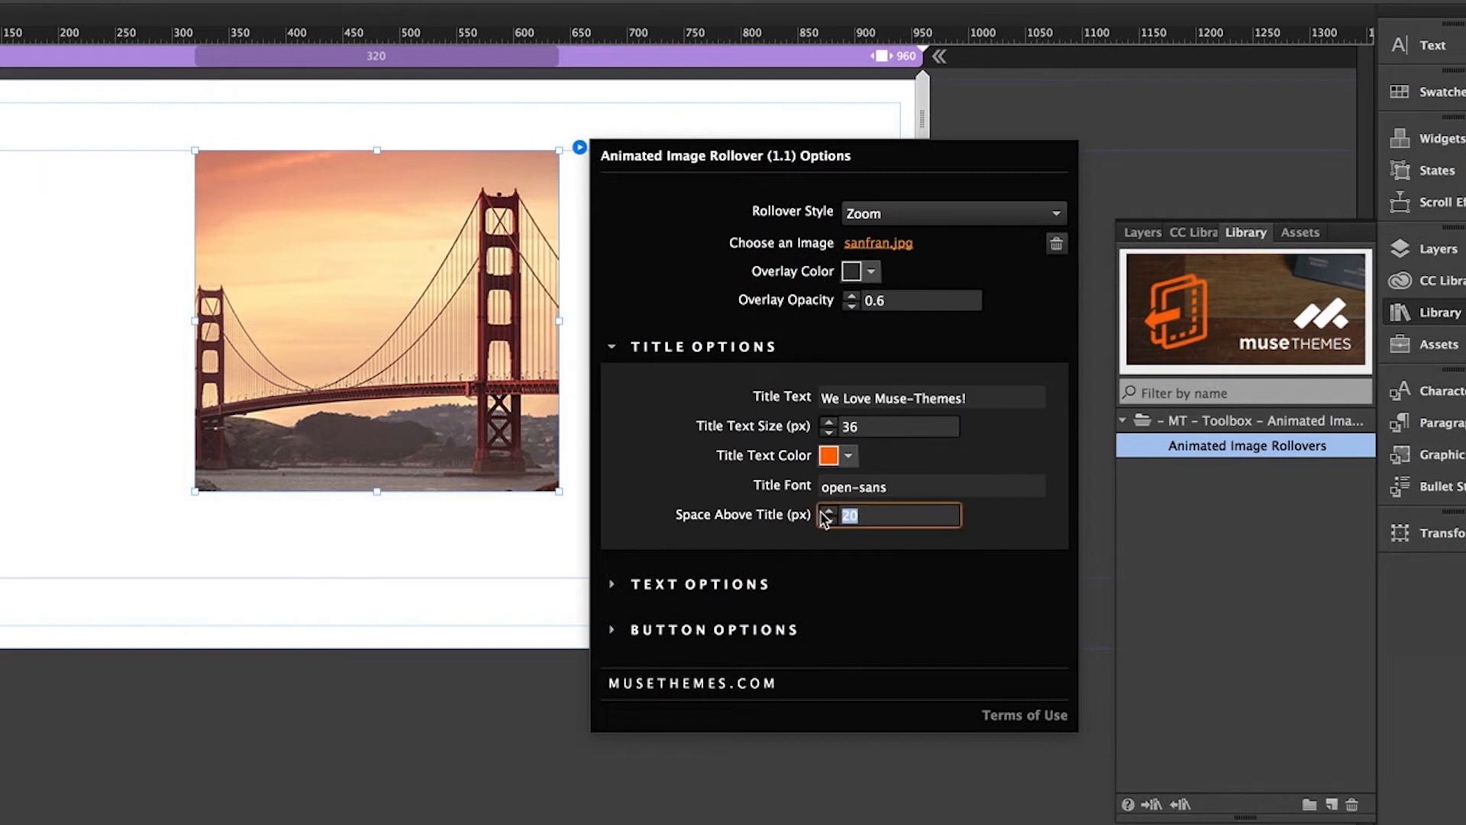
{"action": "type", "text": "30"}
{"action": "key", "text": "Return"}
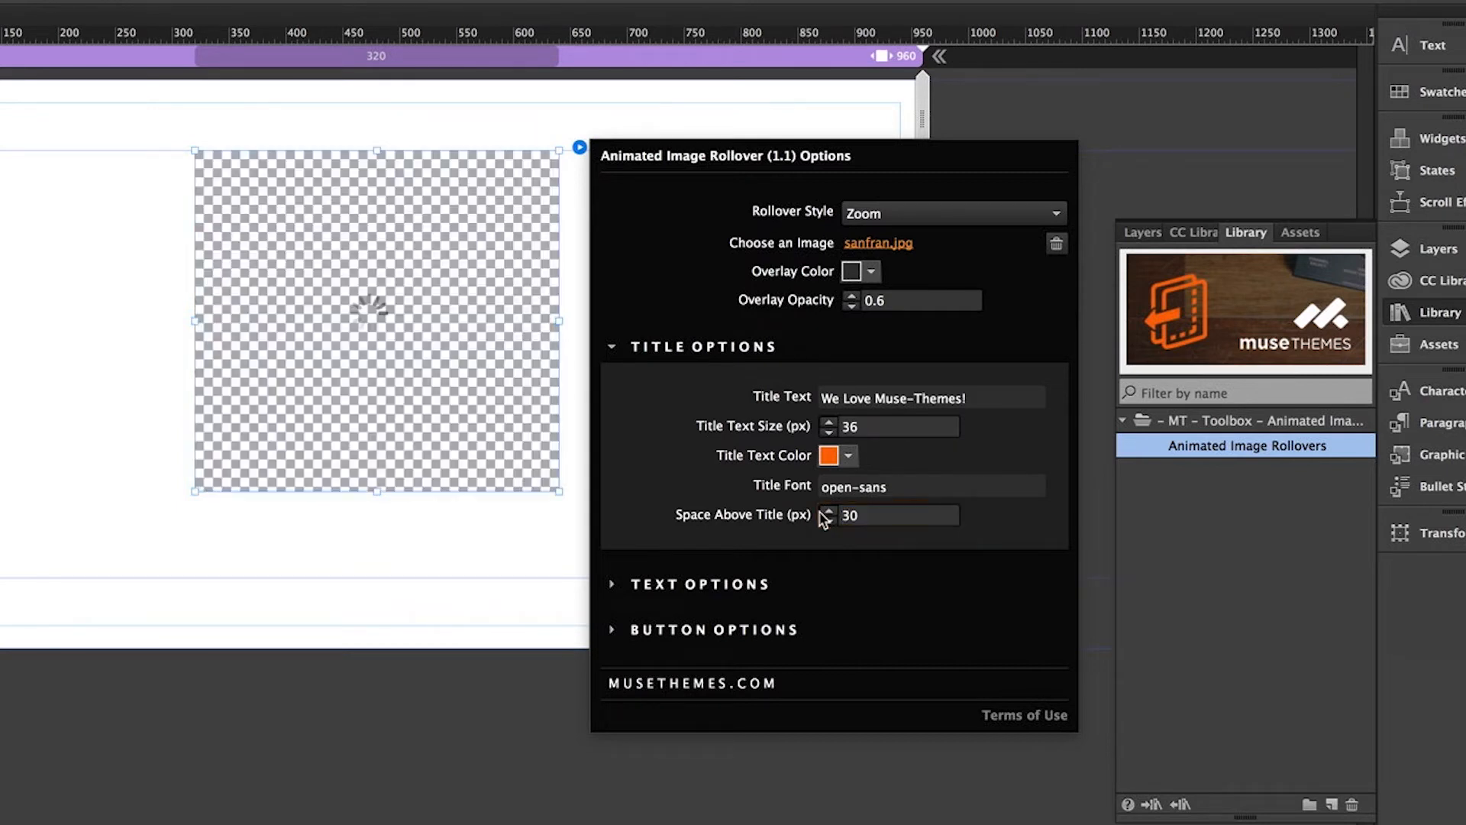
Step: Set the font of the rollover's body text to open-sans
{"action": "left_click", "coordinate": [703, 583]}
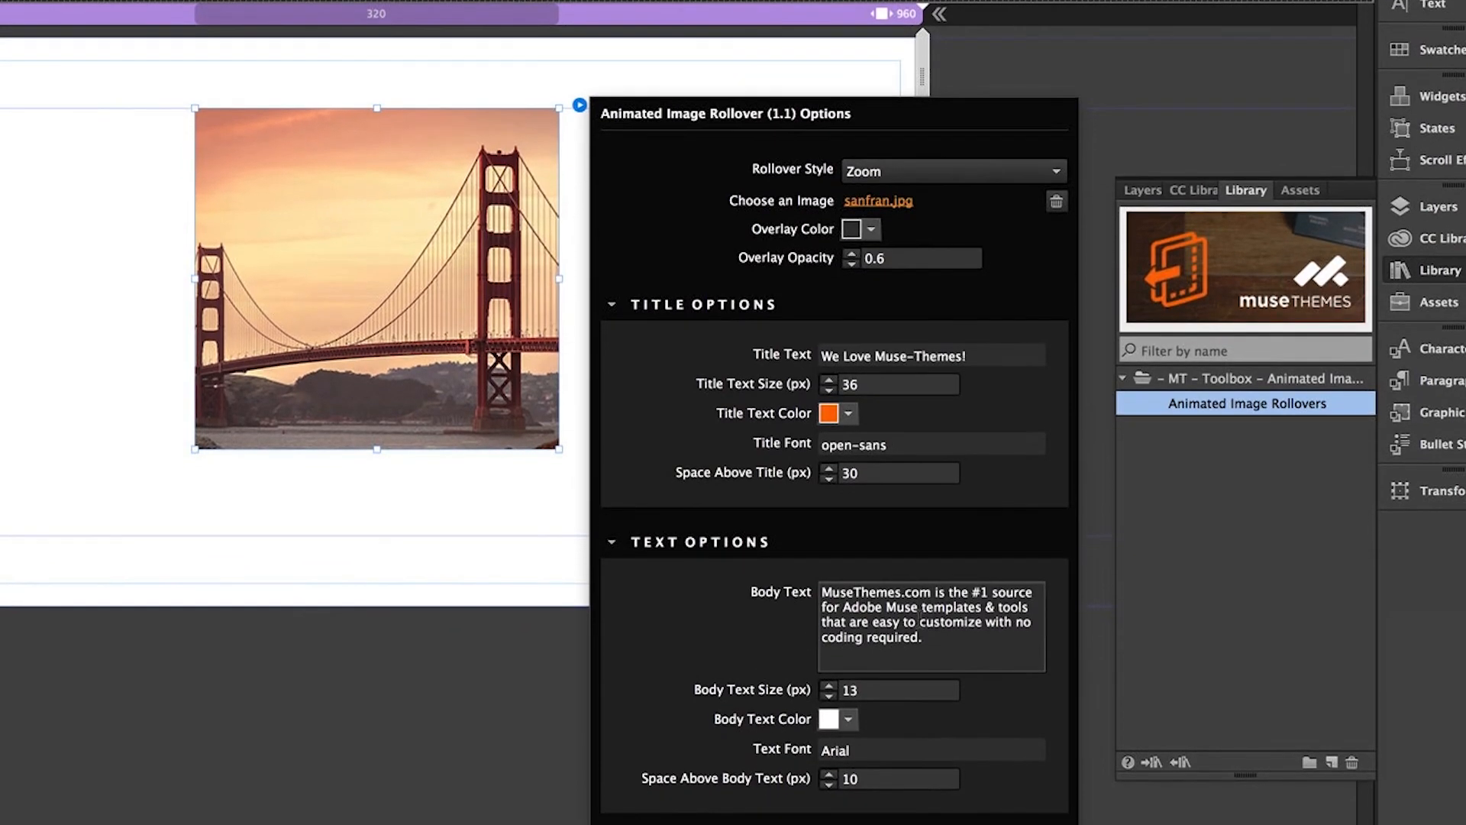
{"action": "left_click", "coordinate": [870, 728]}
{"action": "type", "text": "open"}
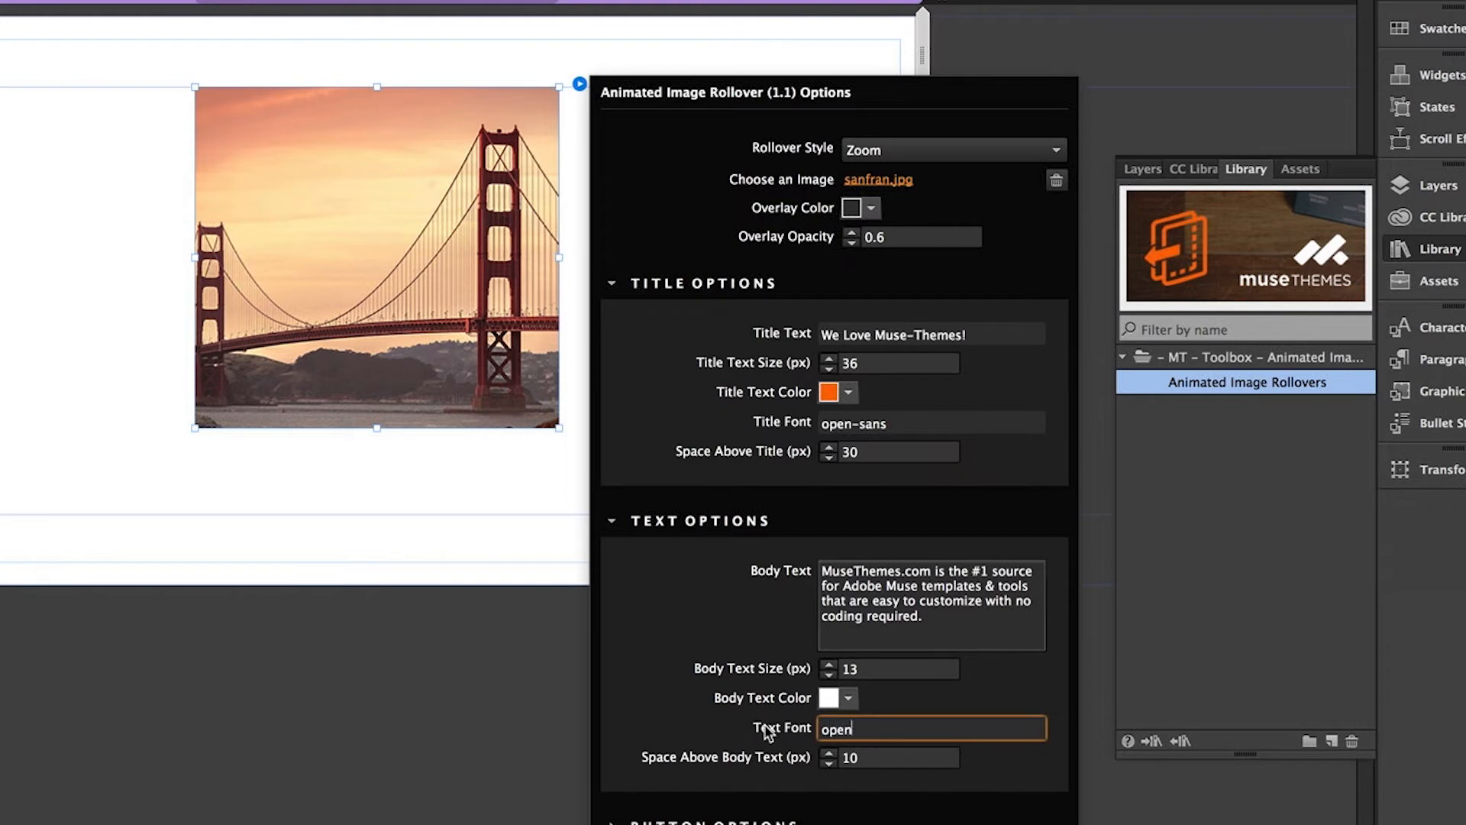
{"action": "type", "text": "-sans"}
{"action": "key", "text": "Return"}
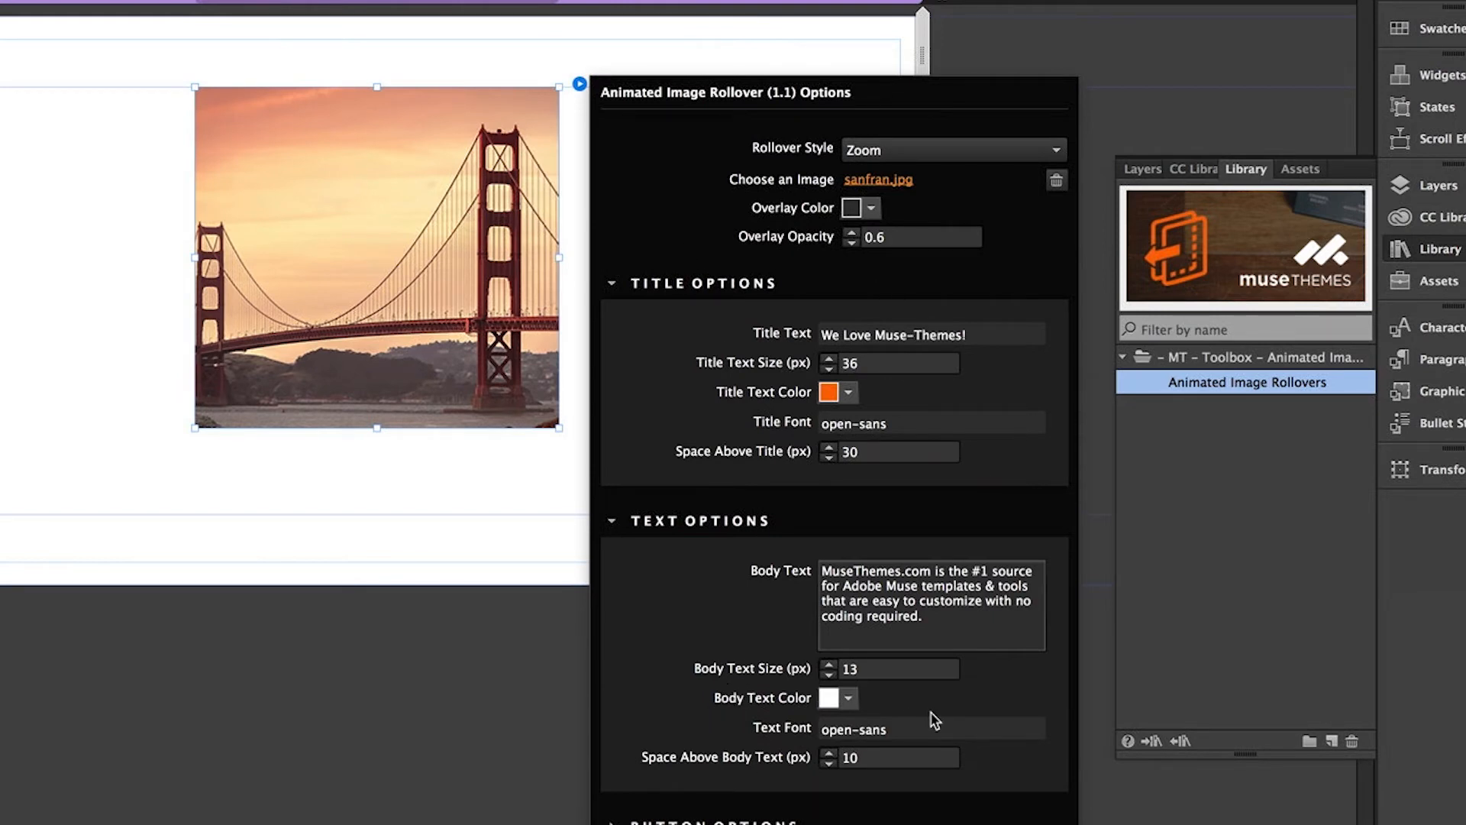
Step: Increase the space above the body text to 15 px
{"action": "left_click", "coordinate": [828, 752]}
{"action": "left_click", "coordinate": [829, 752]}
{"action": "left_click", "coordinate": [828, 752]}
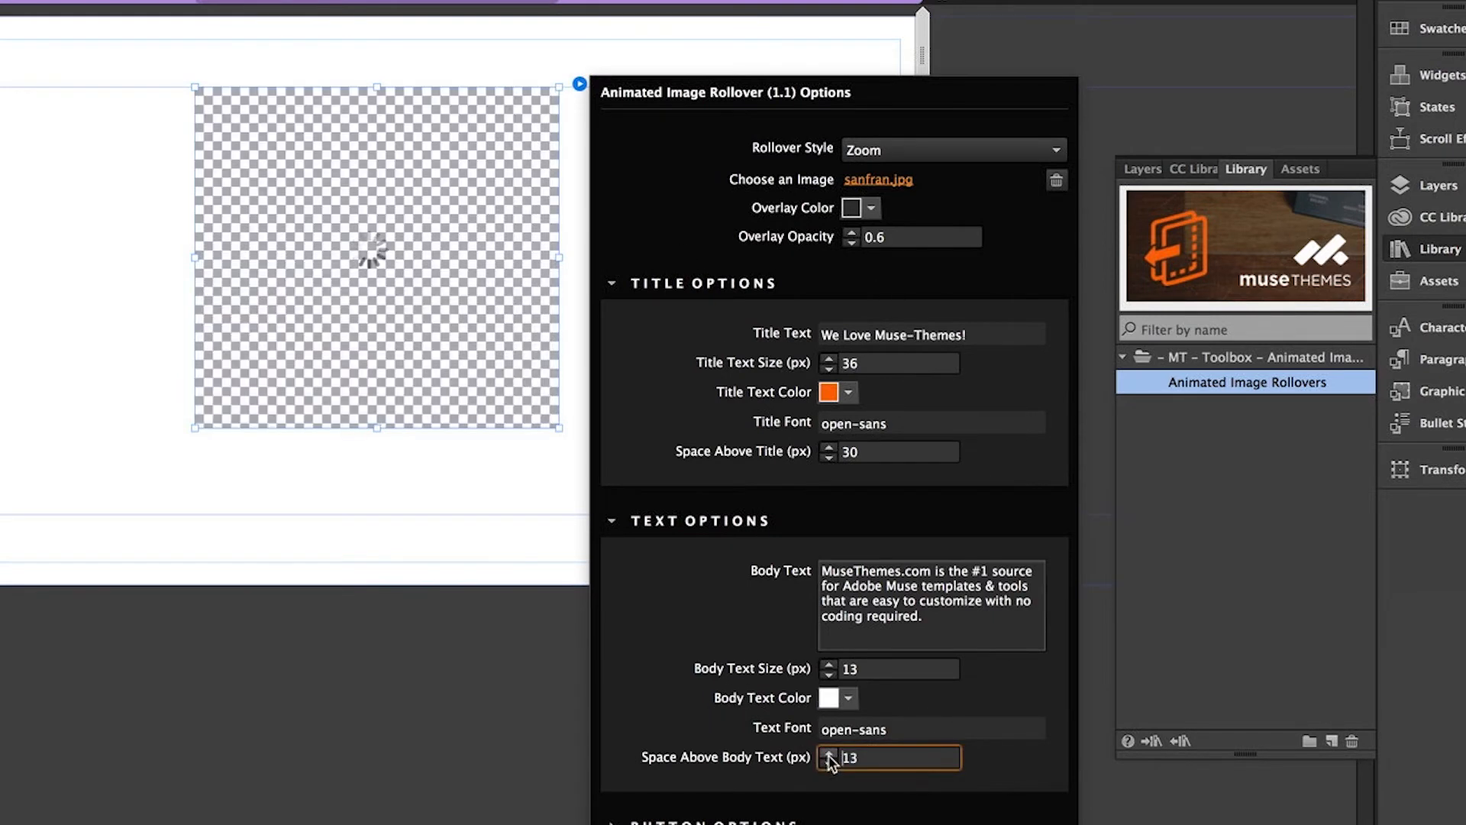
{"action": "left_click", "coordinate": [828, 752]}
{"action": "left_click", "coordinate": [828, 752]}
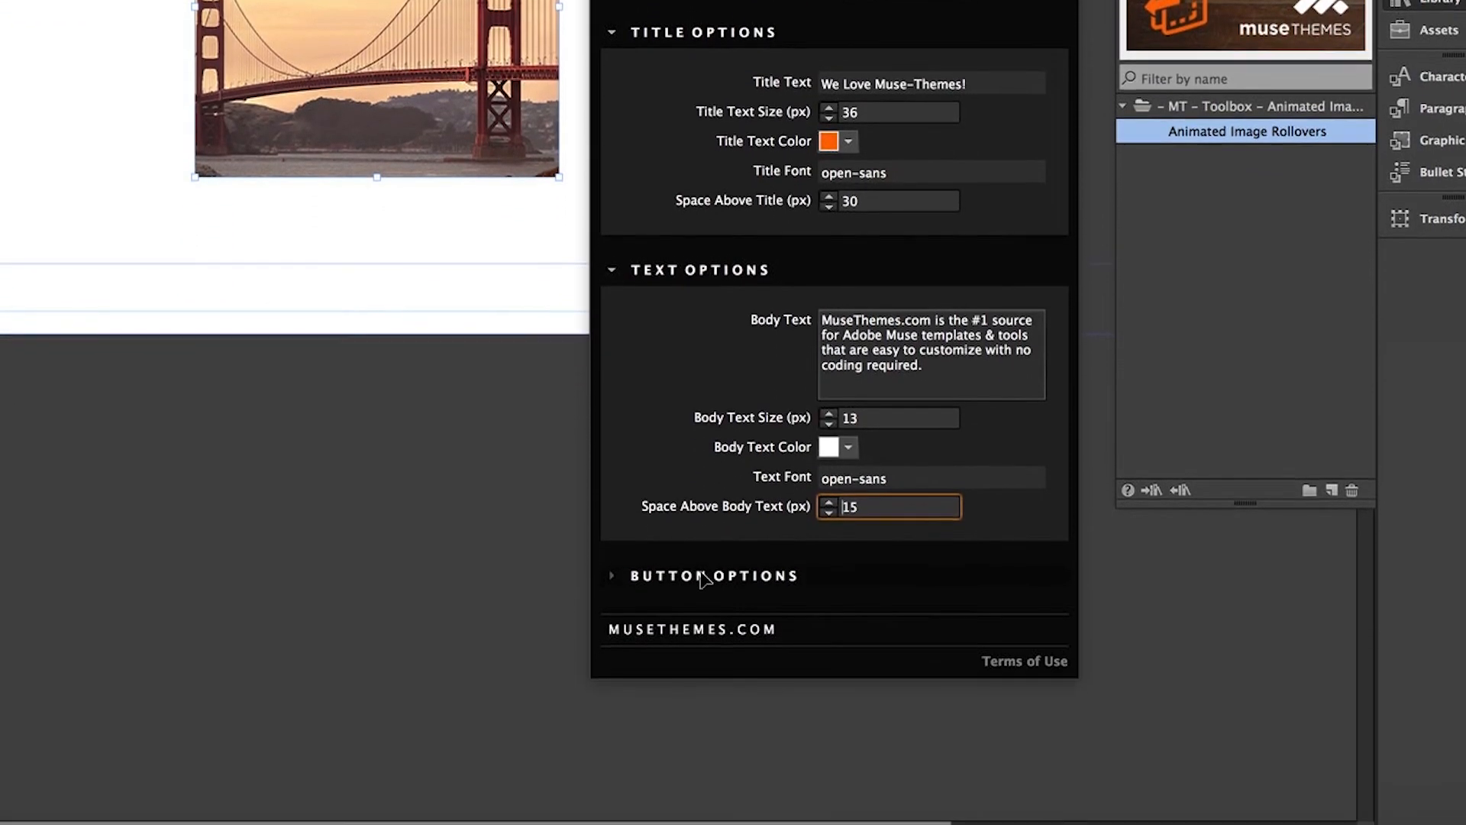
Step: Change the rollover button's text to "Click Here"
{"action": "left_click", "coordinate": [703, 822]}
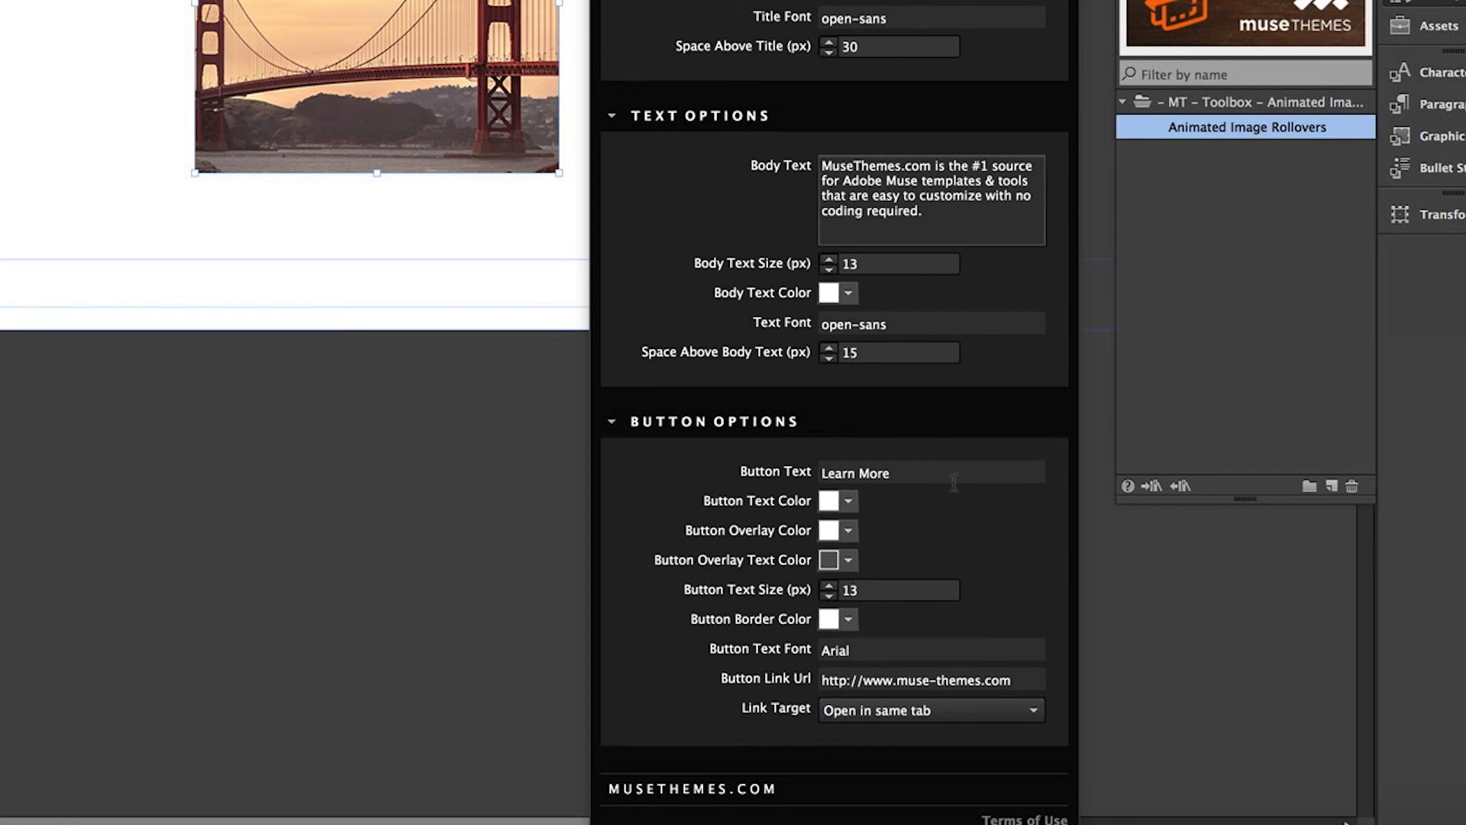
{"action": "left_click", "coordinate": [761, 474]}
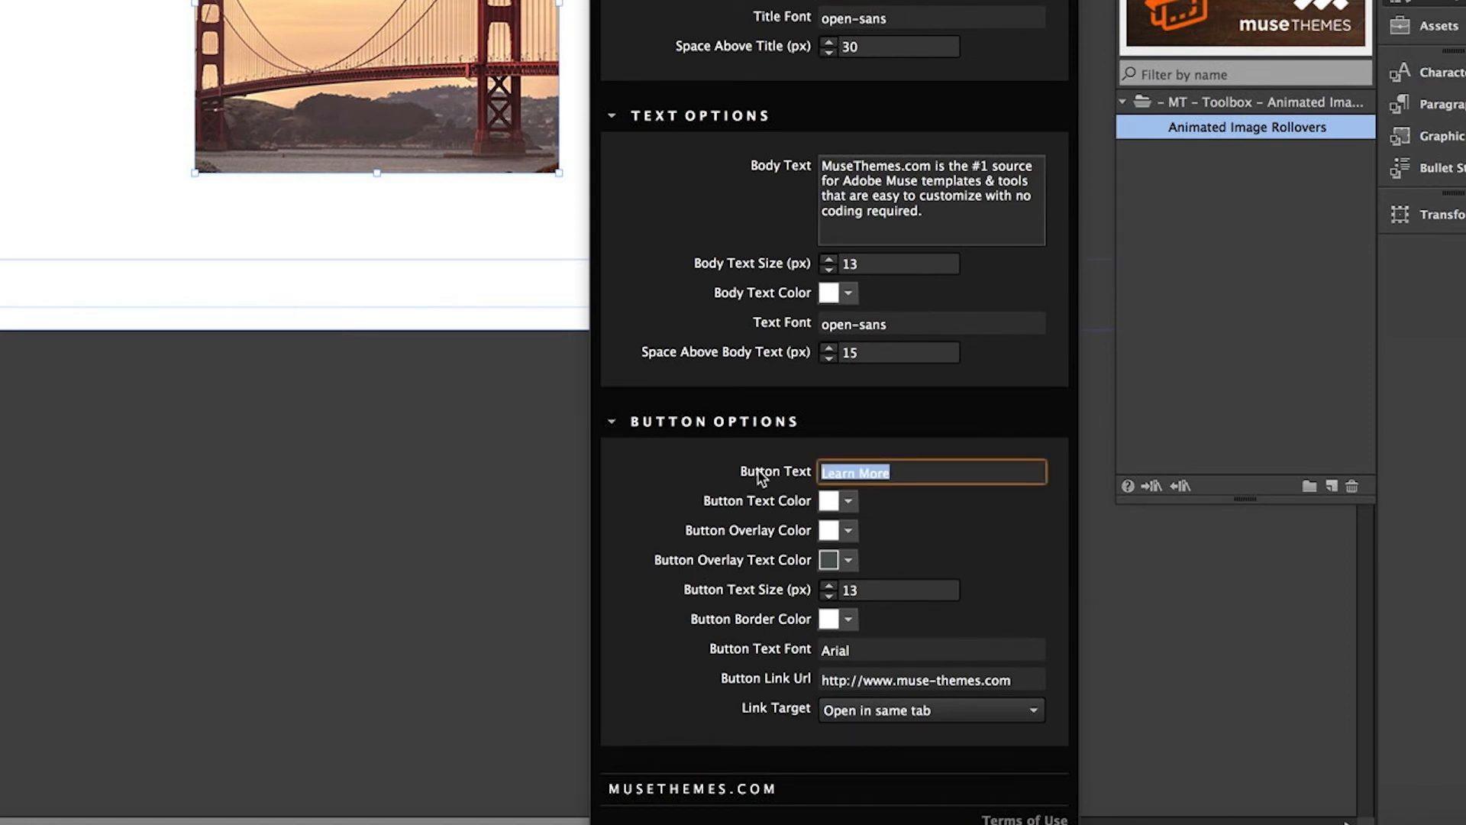
{"action": "type", "text": "Click Here"}
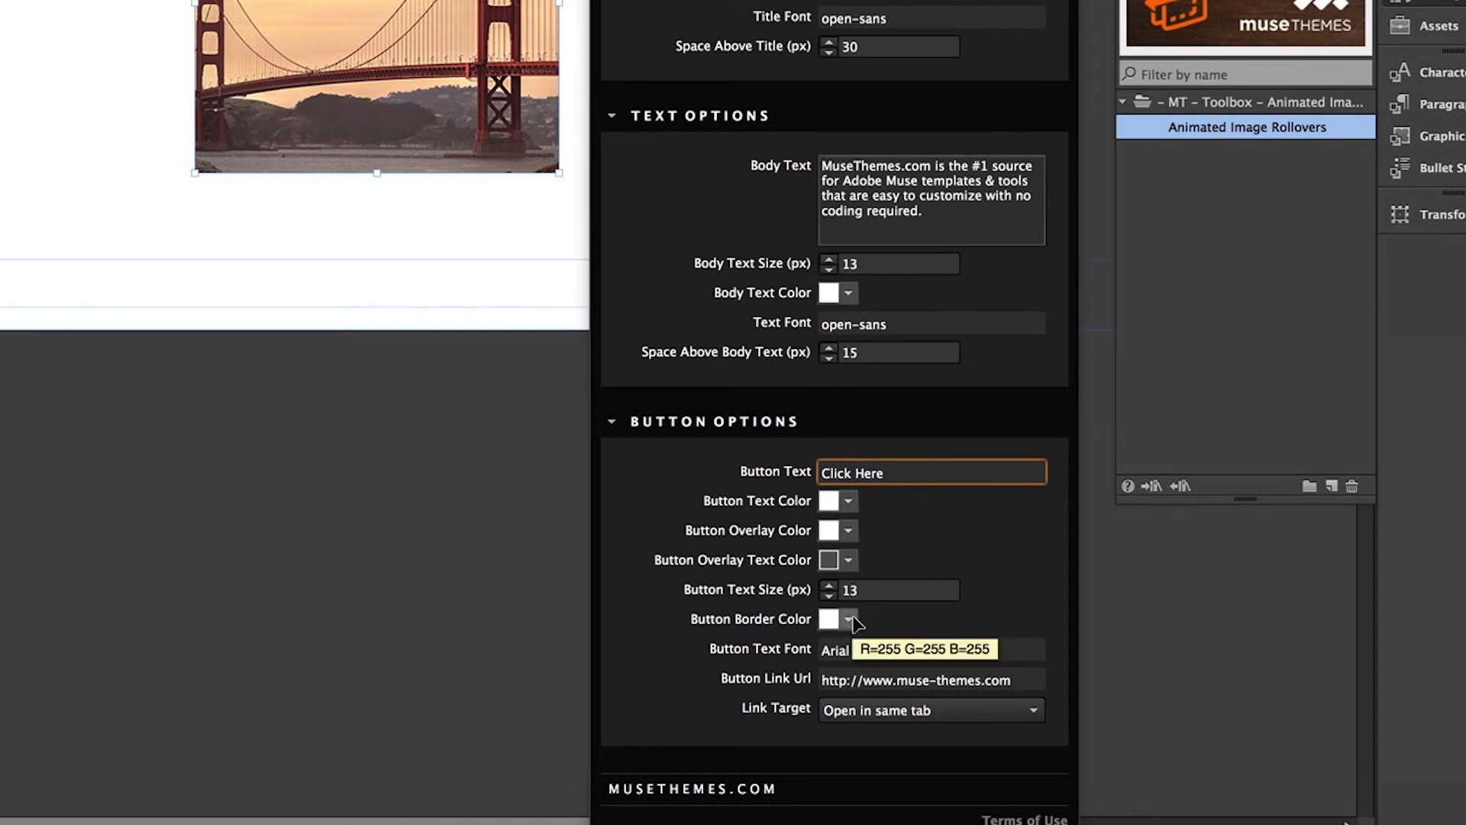
Step: Set the font of the rollover's button text to open-sans
{"action": "left_click", "coordinate": [820, 651]}
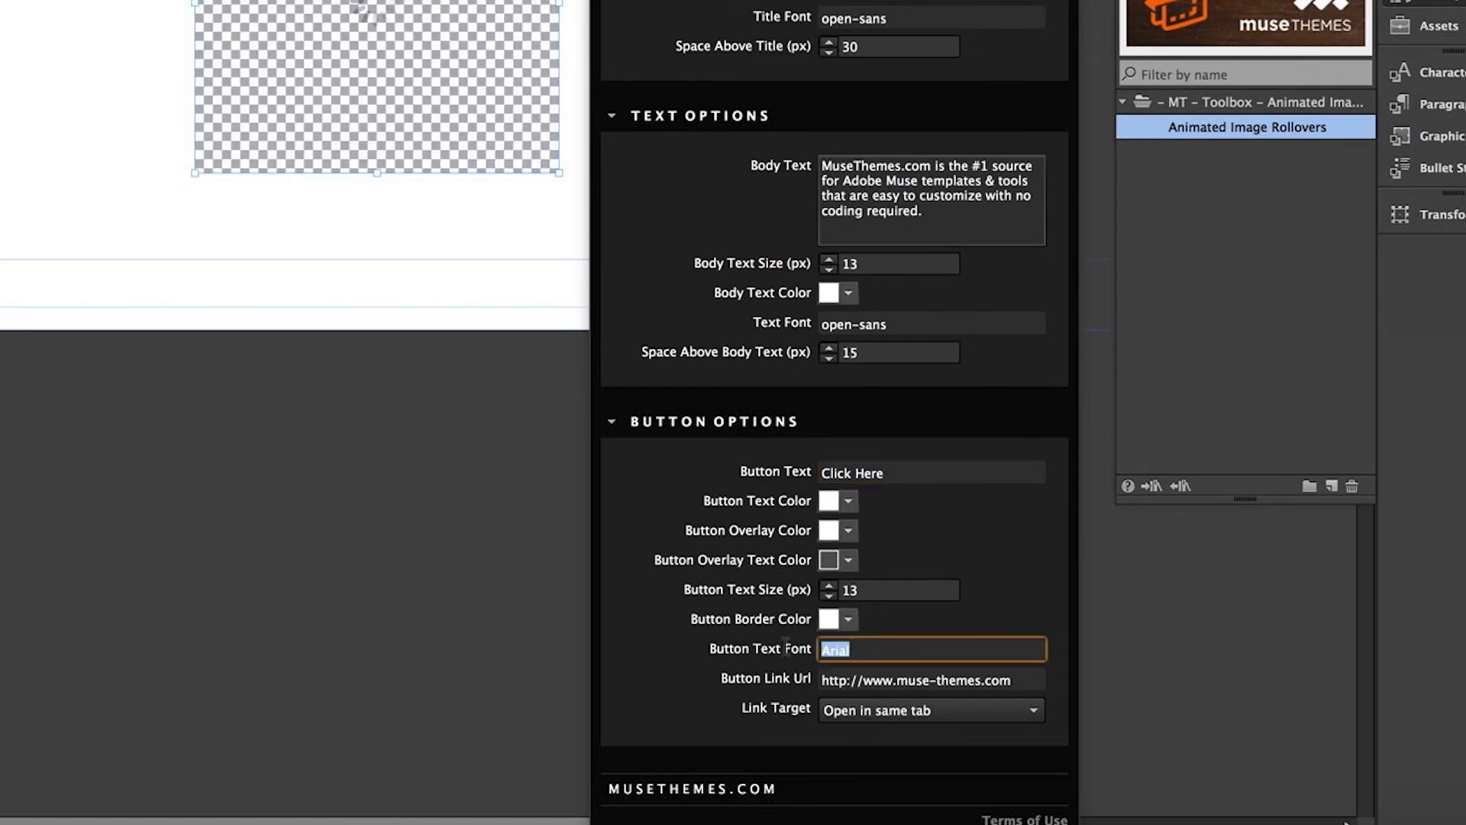
{"action": "type", "text": "open-sans"}
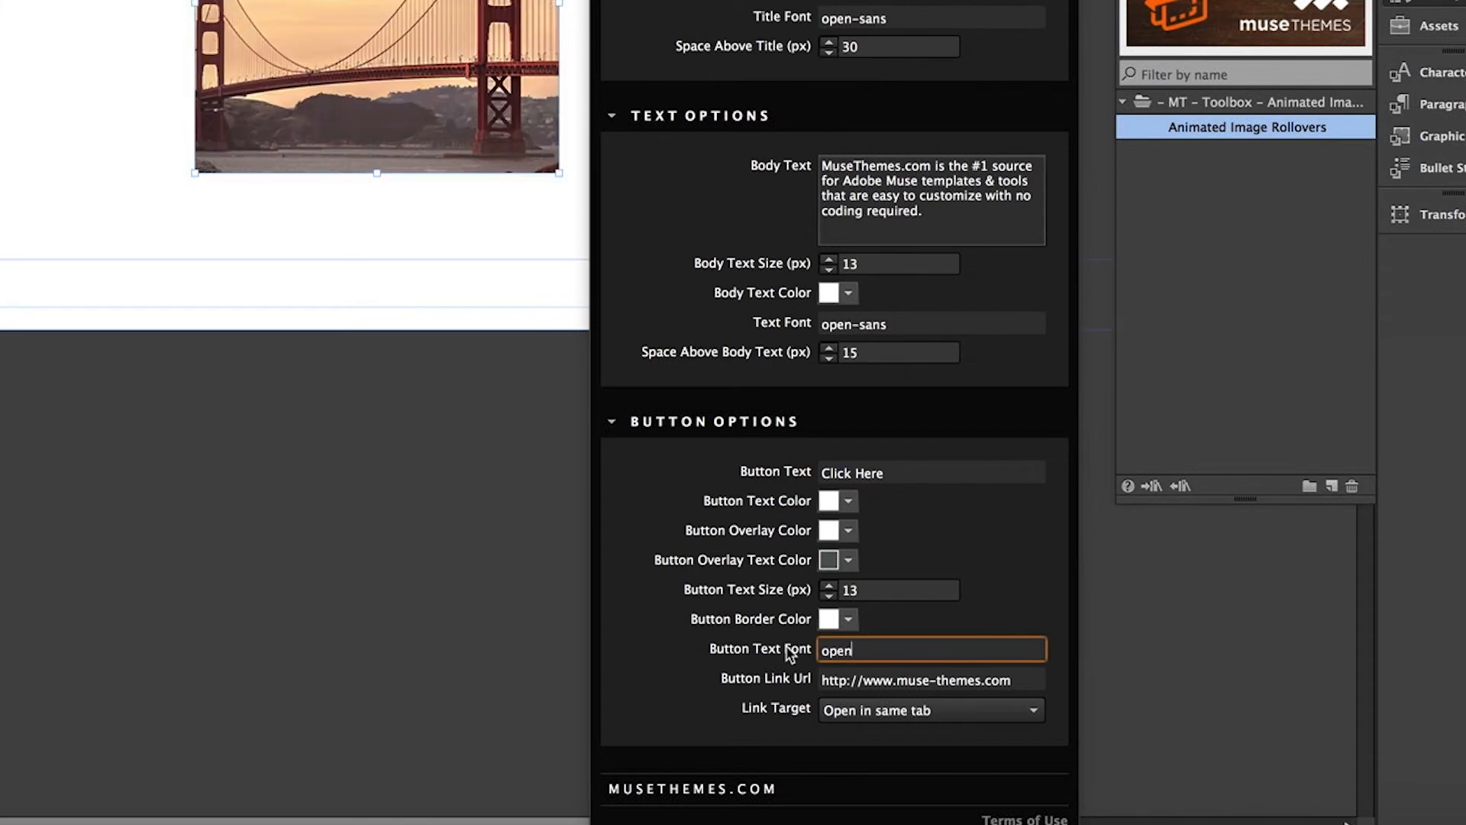
{"action": "key", "text": "Return"}
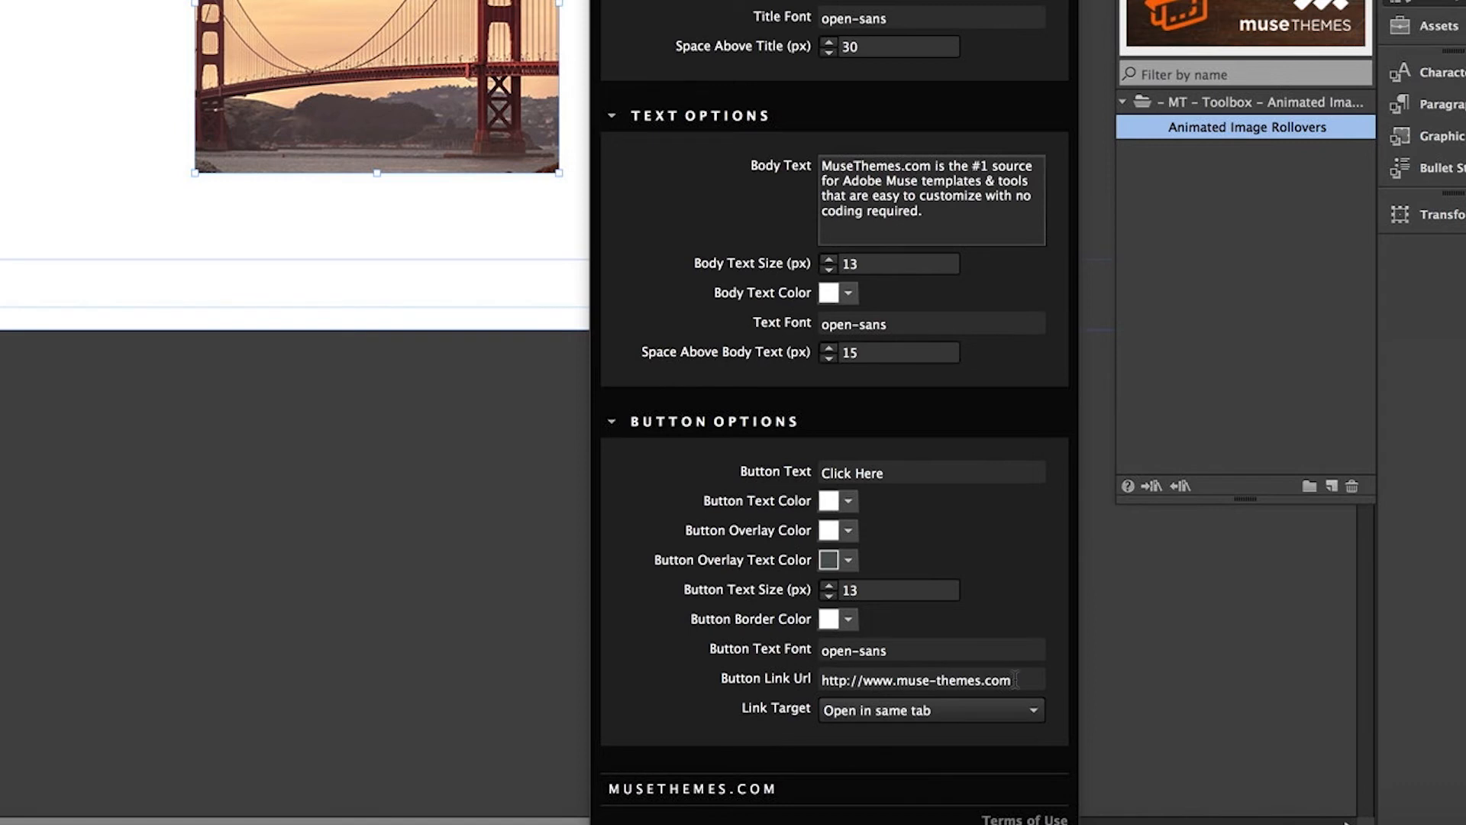
Step: Link the rollover's button to about.html, make the link open in a new tab, and close the widget options
{"action": "left_click", "coordinate": [1019, 679]}
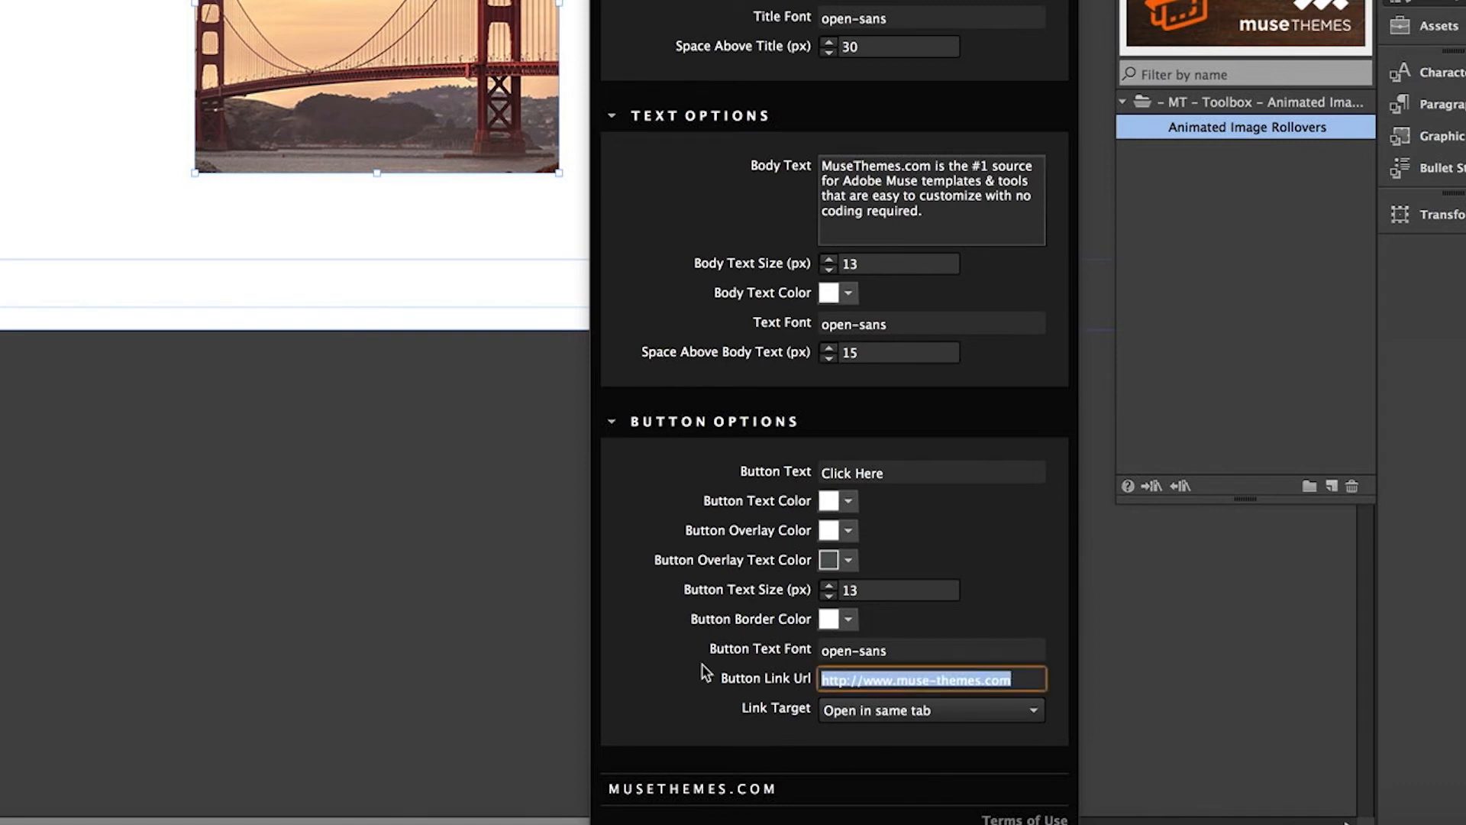
{"action": "type", "text": "about."}
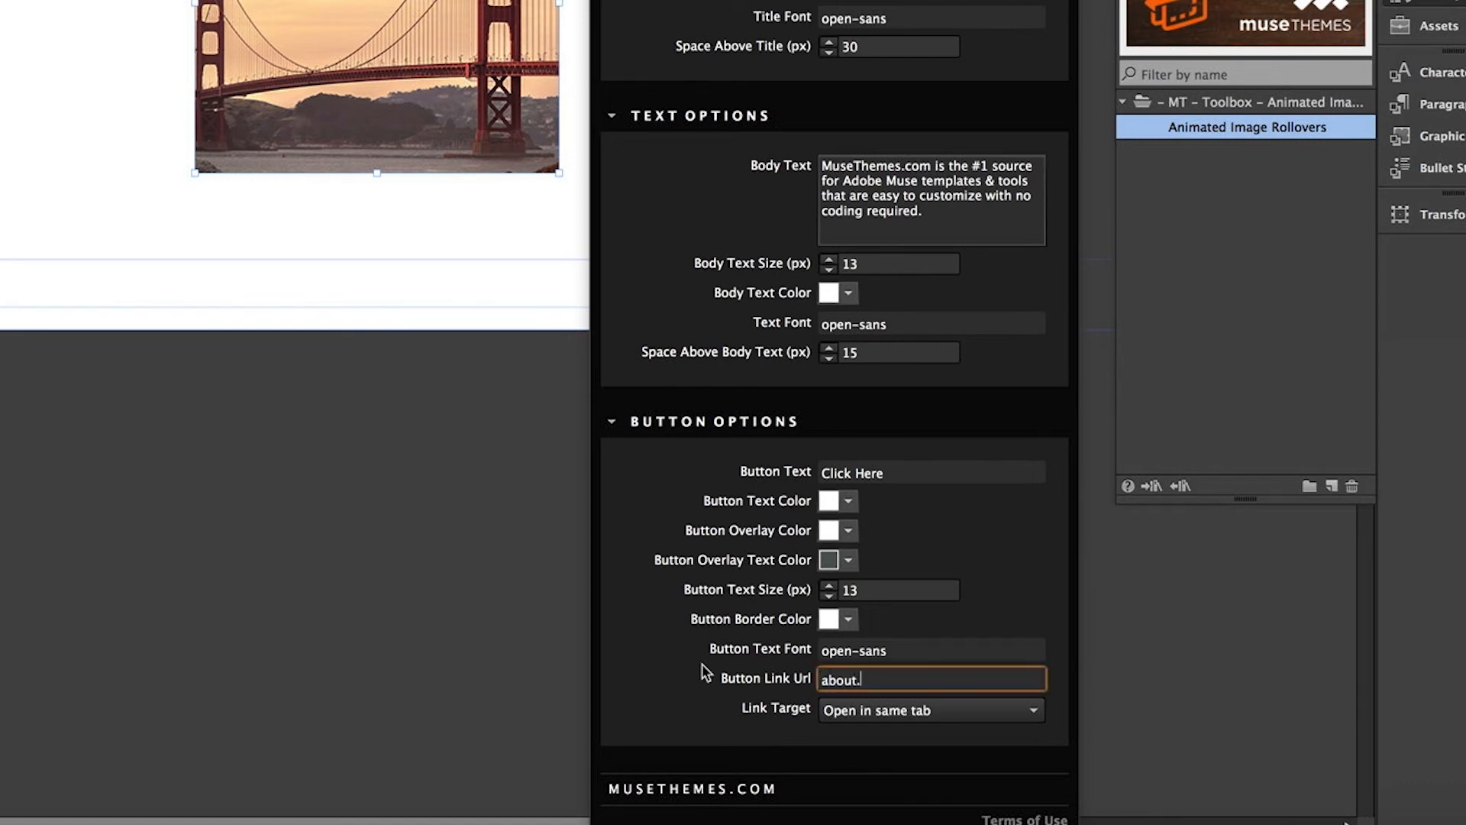
{"action": "type", "text": "html"}
{"action": "key", "text": "Return"}
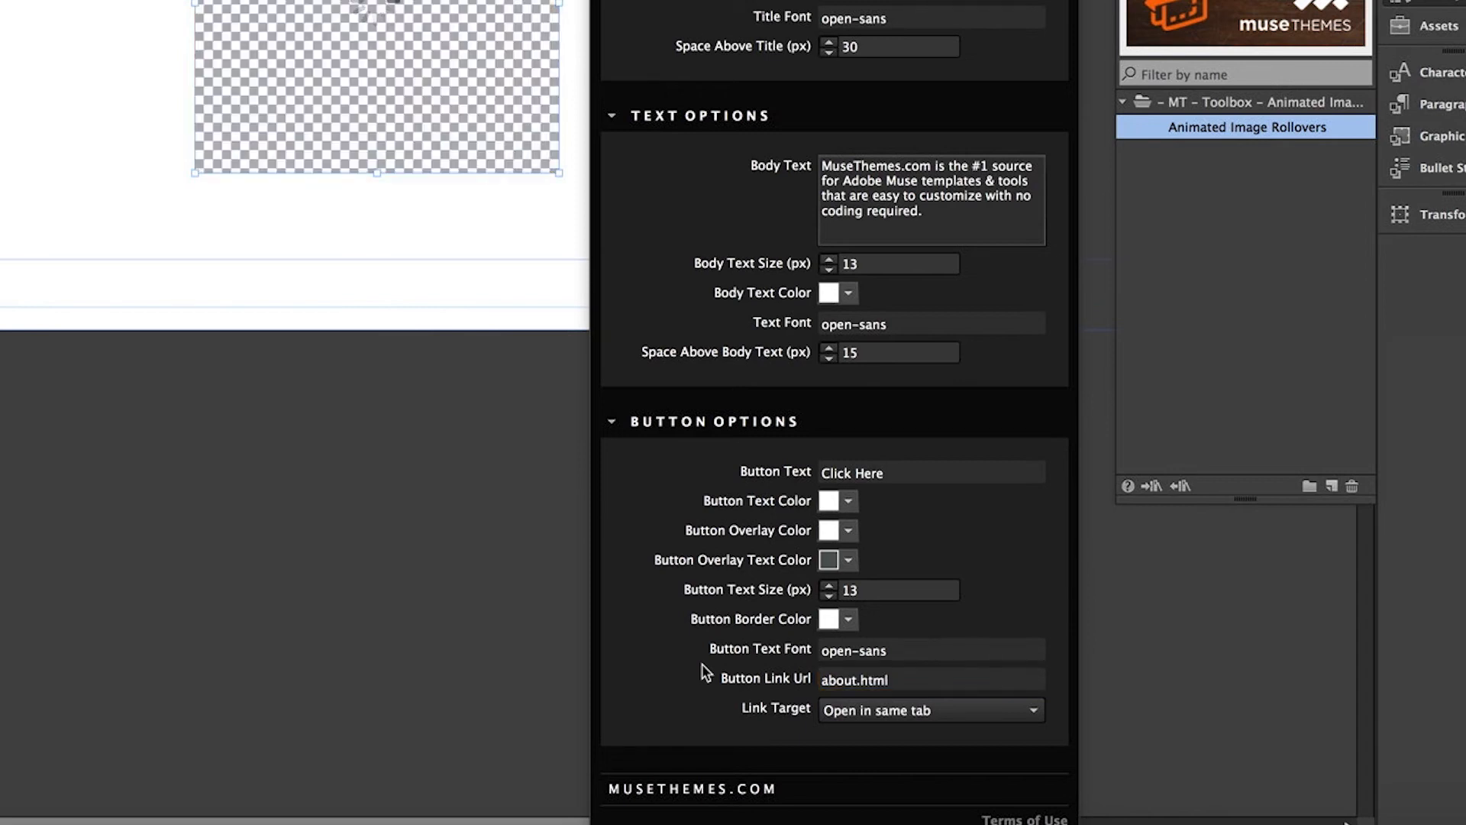
{"action": "left_click", "coordinate": [861, 714]}
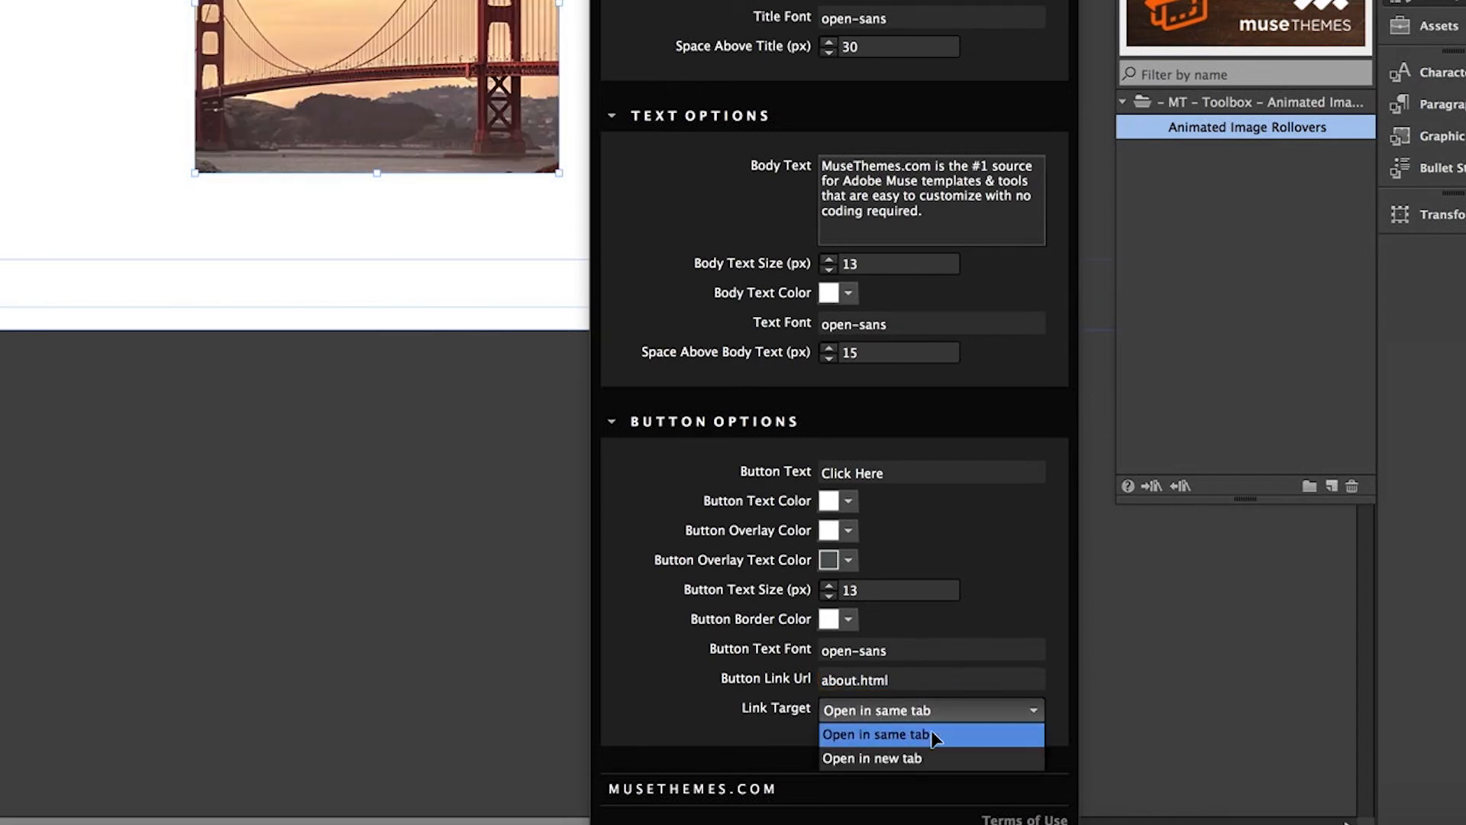
{"action": "left_click", "coordinate": [870, 758]}
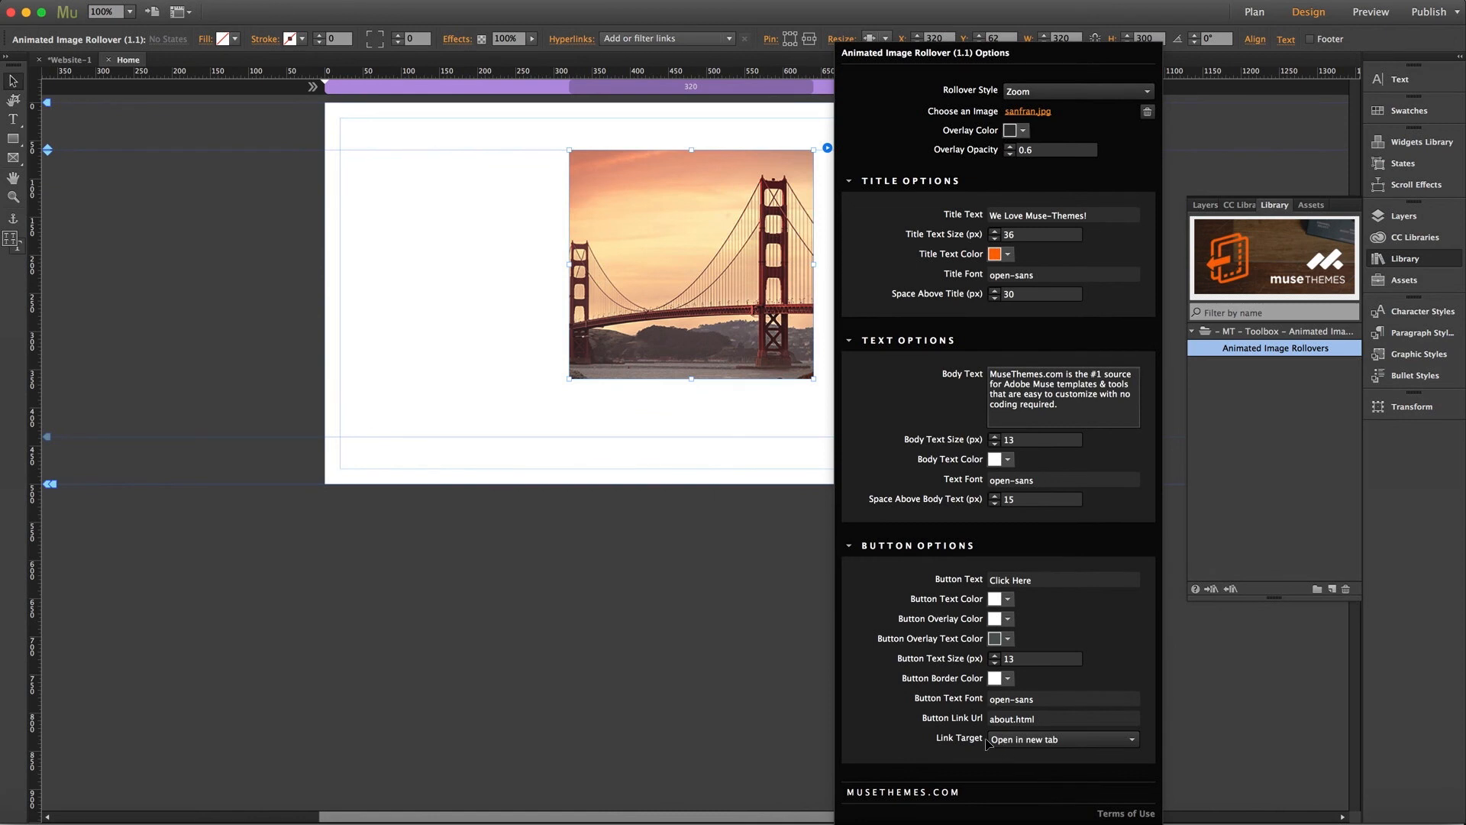
{"action": "left_click", "coordinate": [782, 630]}
Step: Add a new page named "about" beside the Home page in the site plan
{"action": "left_click", "coordinate": [1254, 15]}
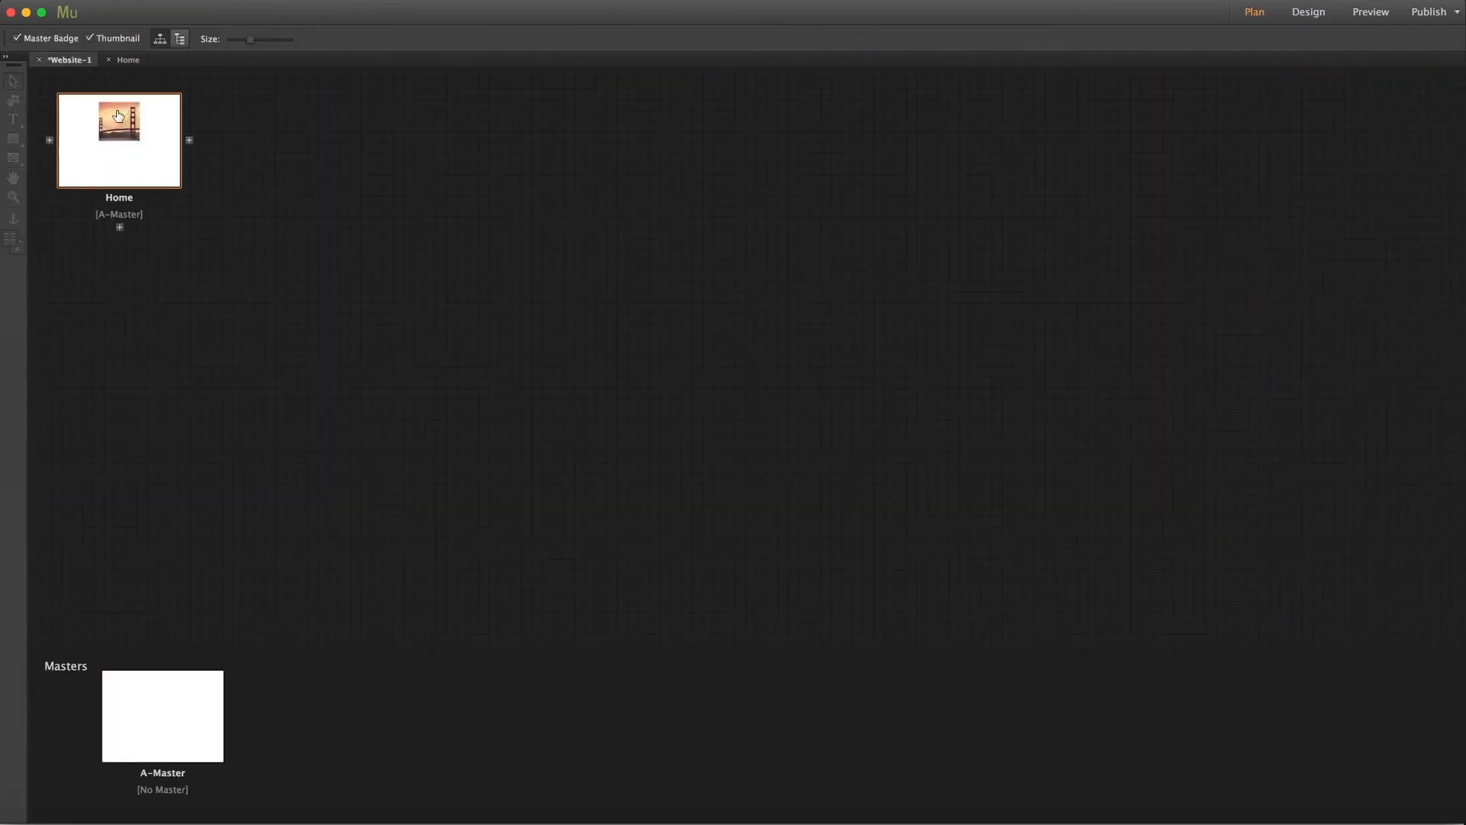
{"action": "left_click", "coordinate": [198, 139]}
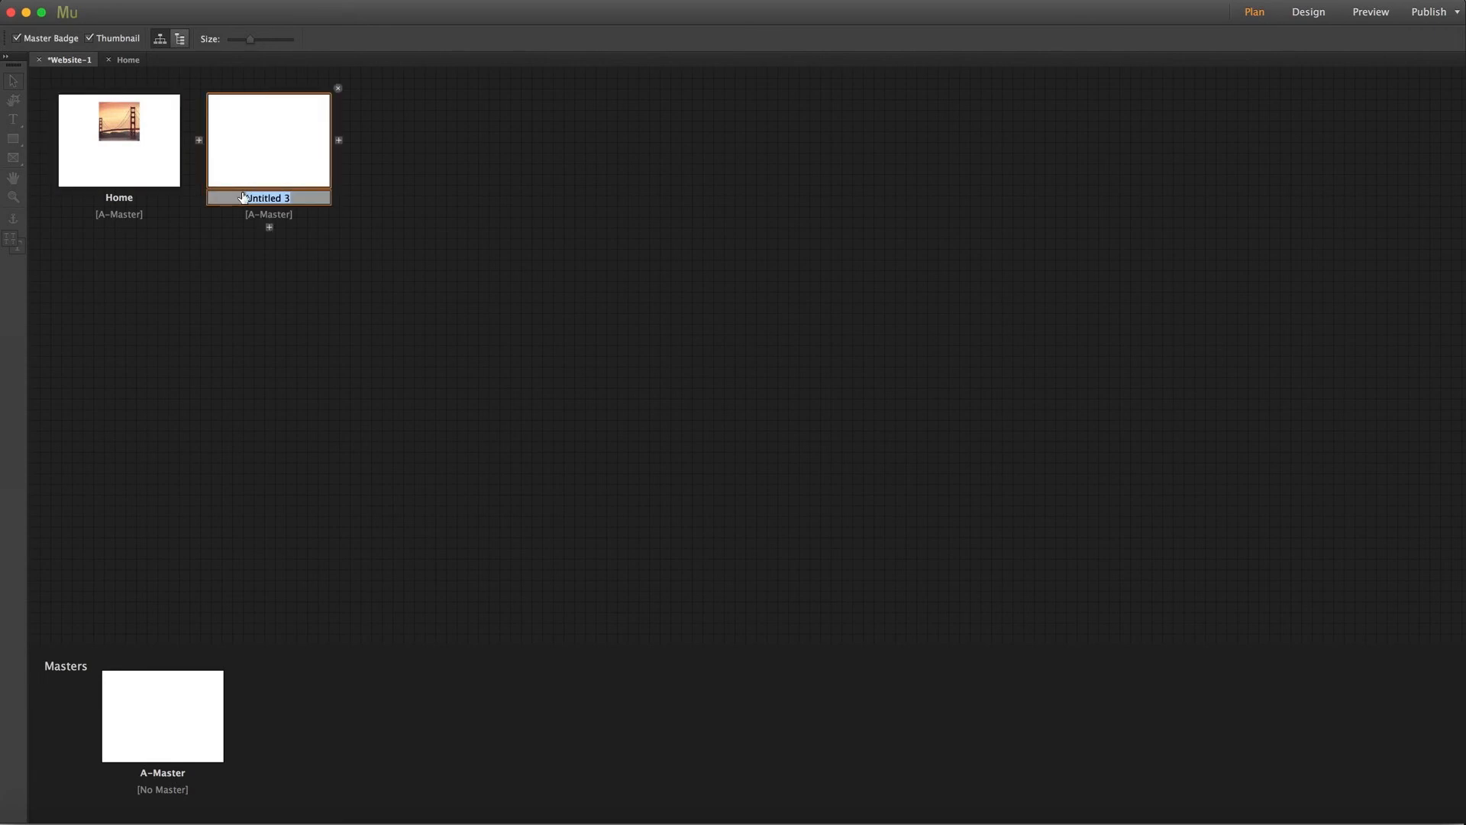
{"action": "type", "text": "about"}
{"action": "key", "text": "Return"}
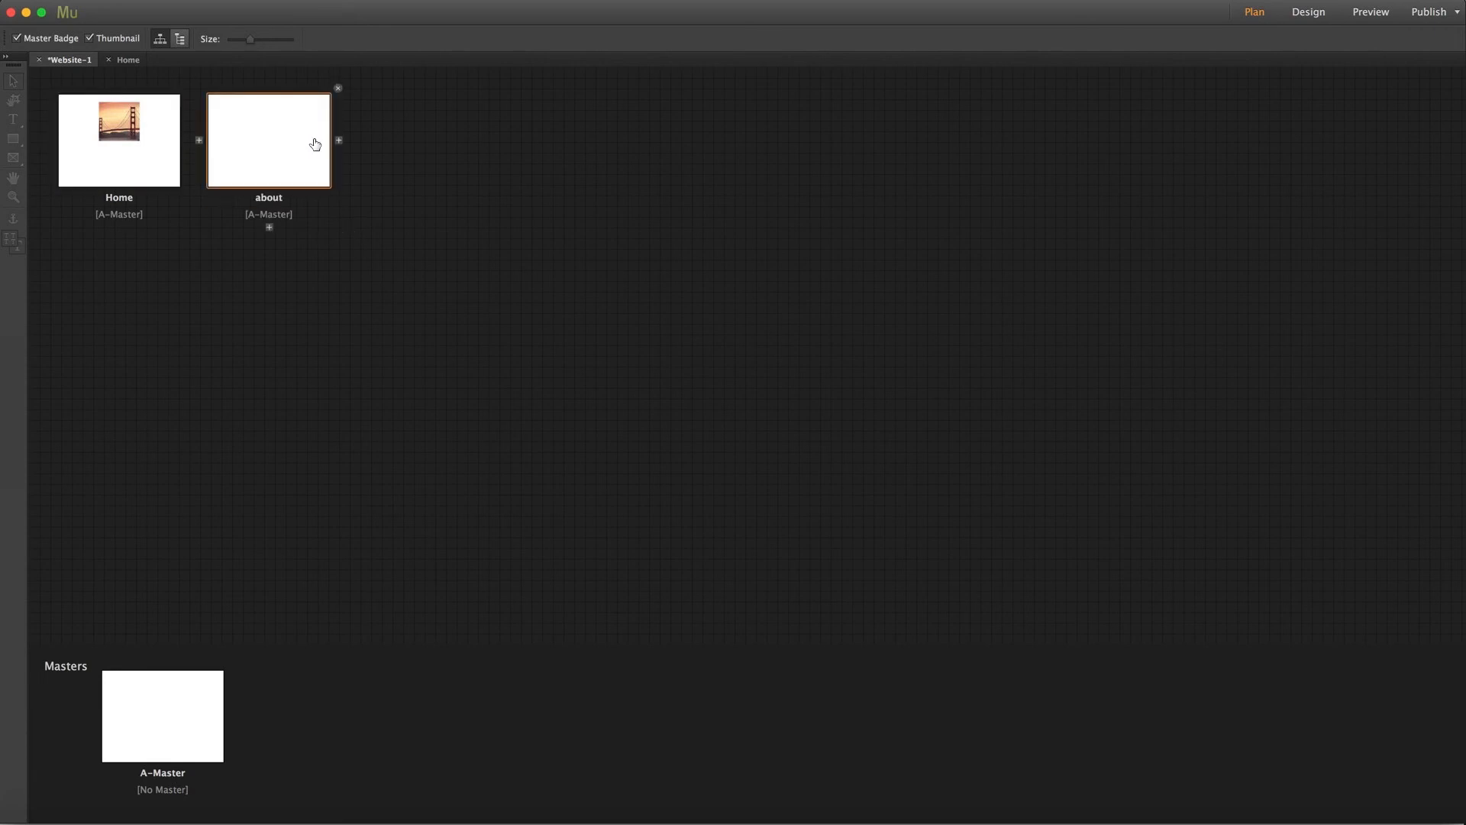
Step: Open the about page and set its browser fill to dark blue (R 27, G 20, B 100)
{"action": "double_click", "coordinate": [317, 154]}
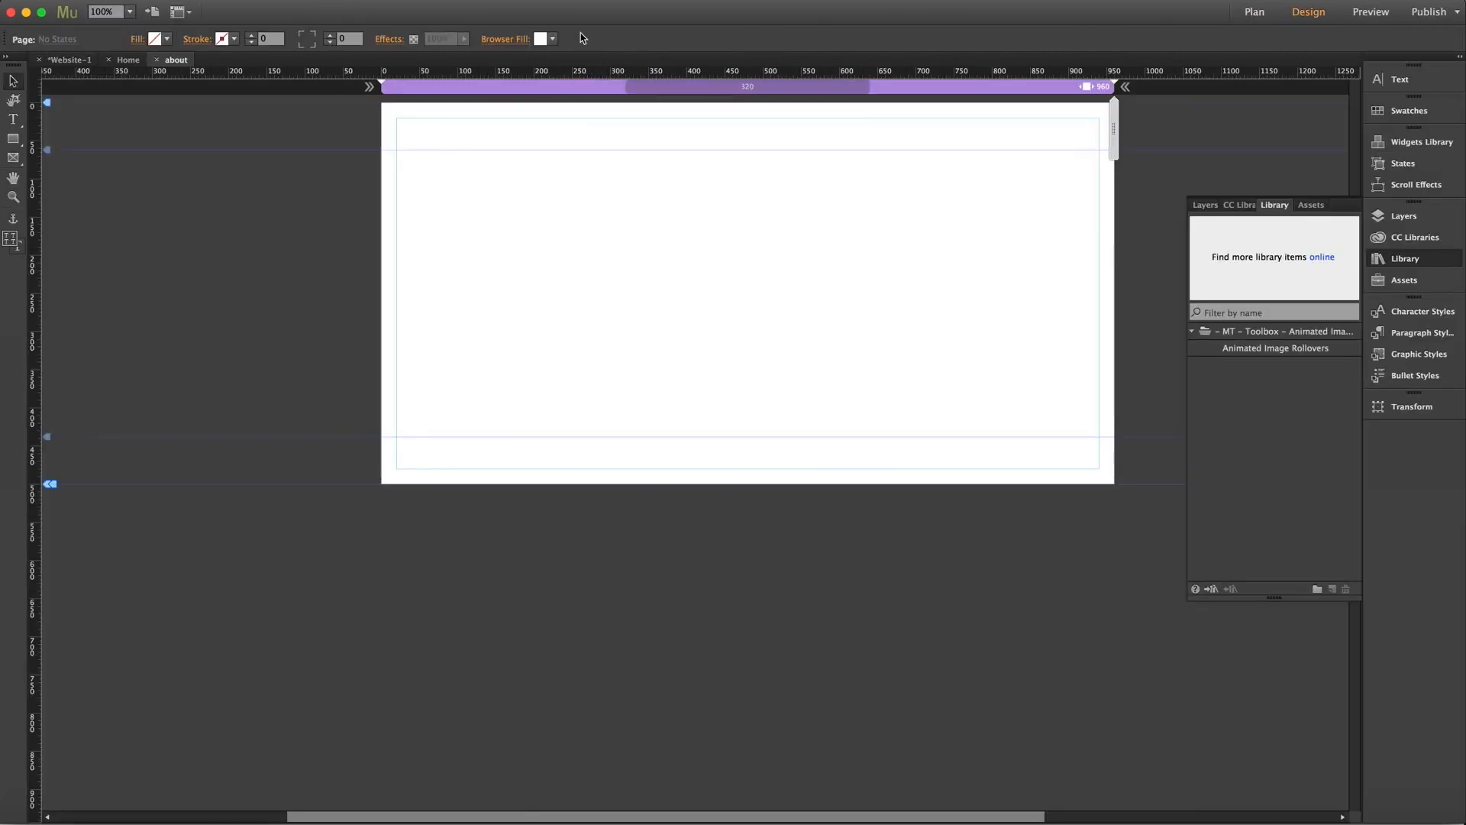
{"action": "left_click", "coordinate": [546, 39]}
{"action": "left_click", "coordinate": [769, 86]}
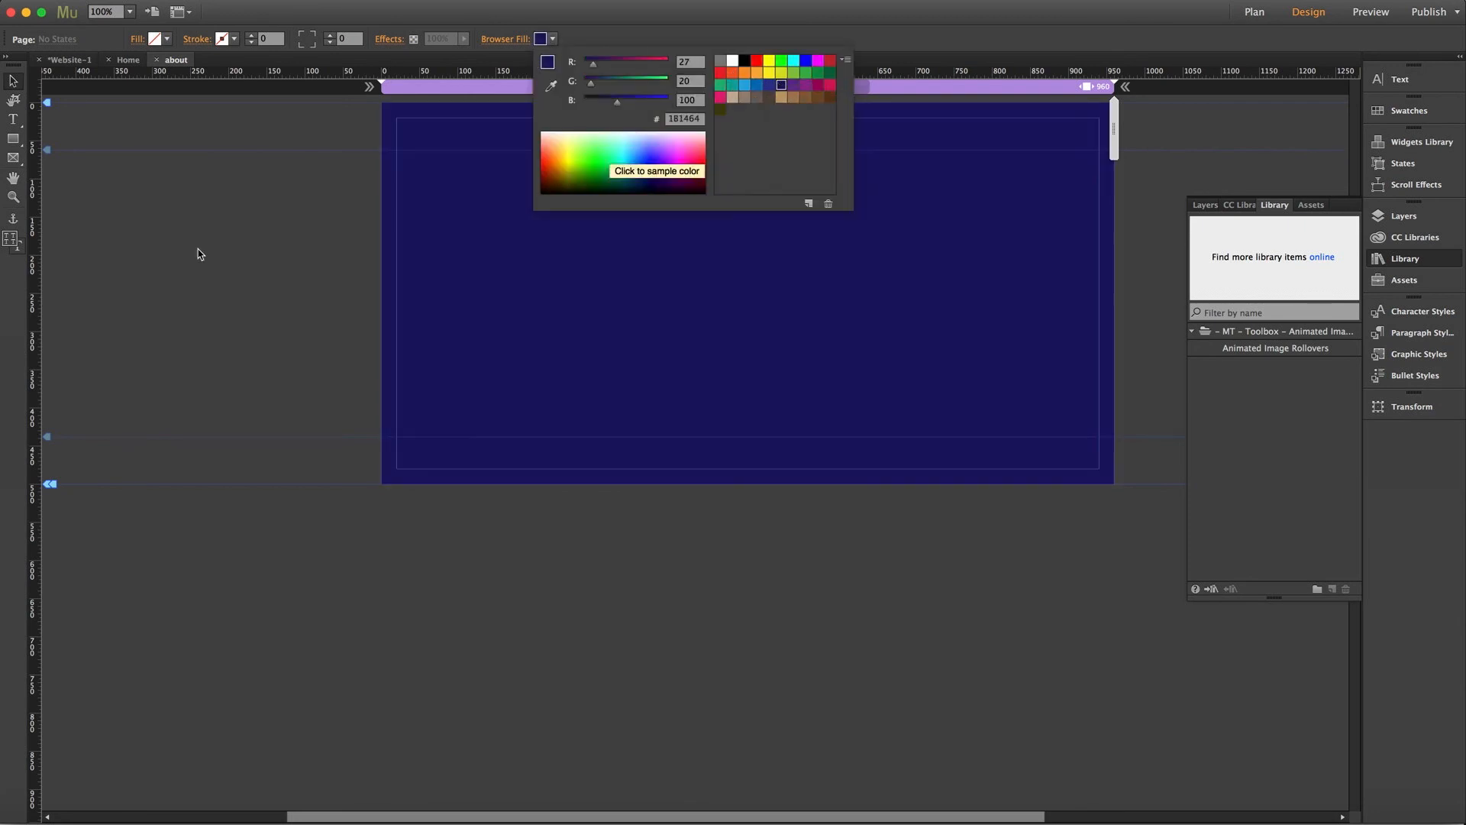
Step: Preview the whole site in the browser from the site plan, test the rollover's Click Here link, and return to Muse
{"action": "left_click", "coordinate": [1256, 13]}
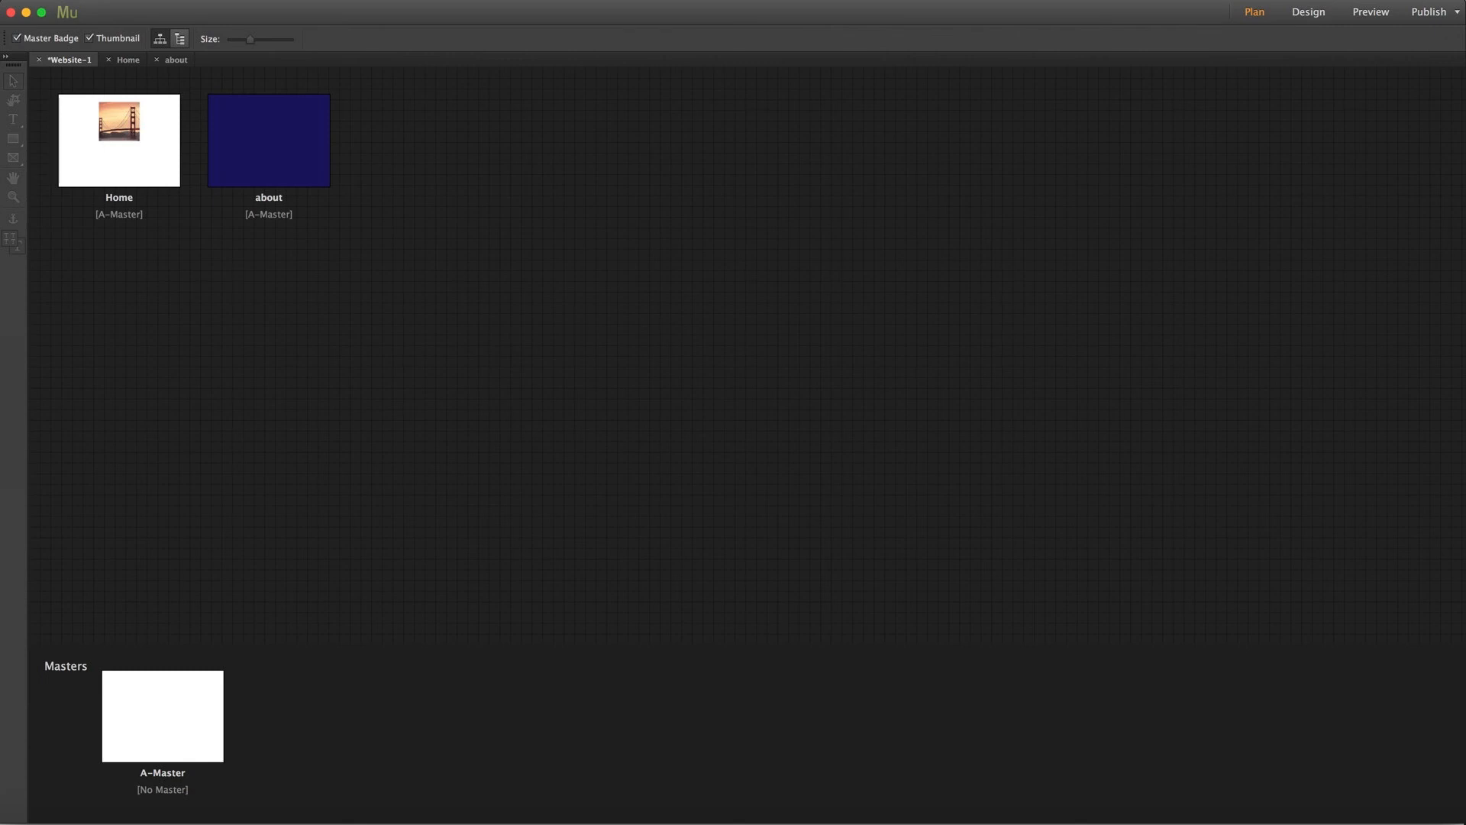
{"action": "key", "text": "alt+super+e"}
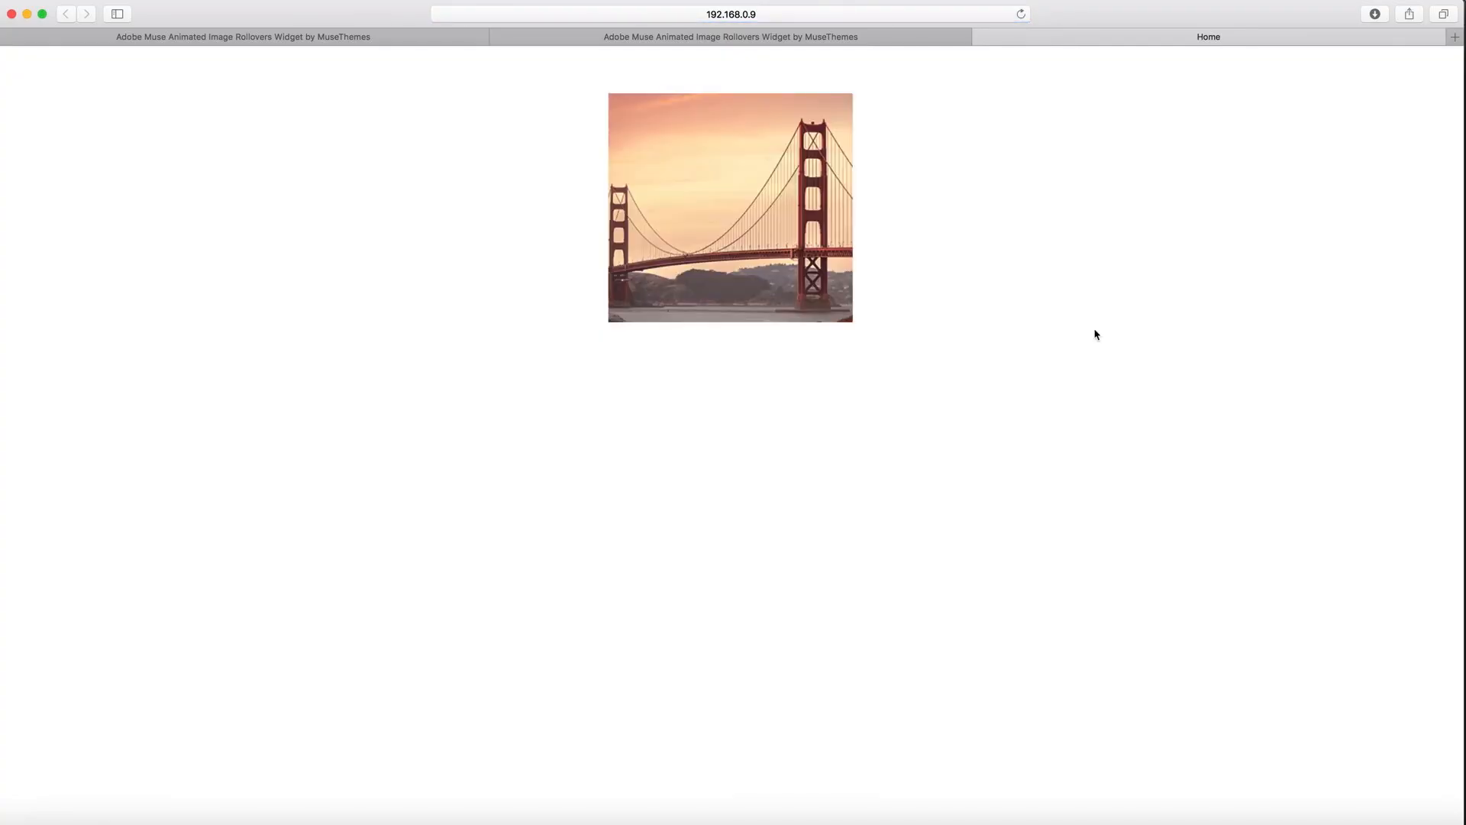
{"action": "mouse_move", "coordinate": [673, 225]}
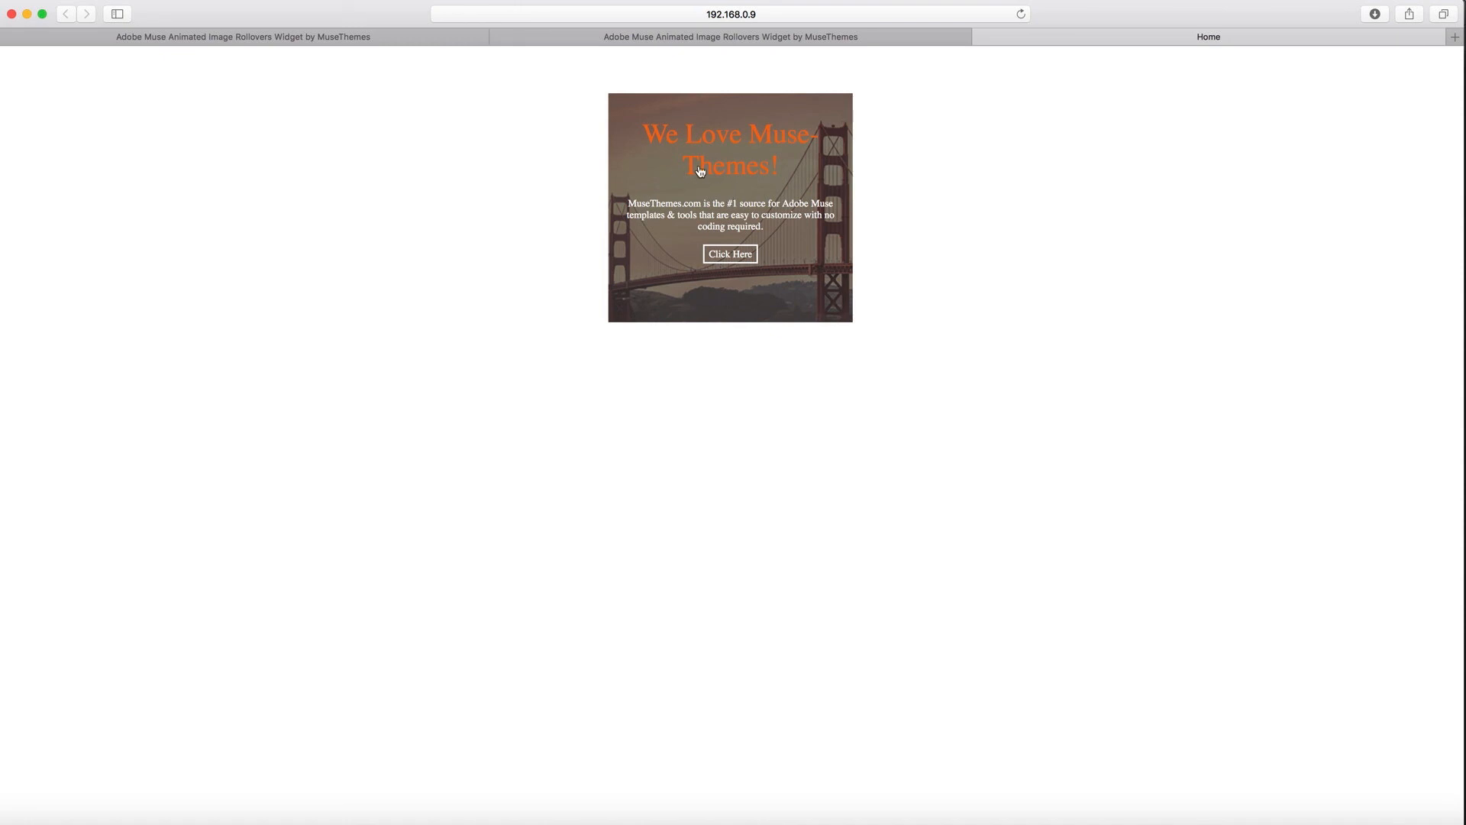
{"action": "left_click", "coordinate": [731, 254]}
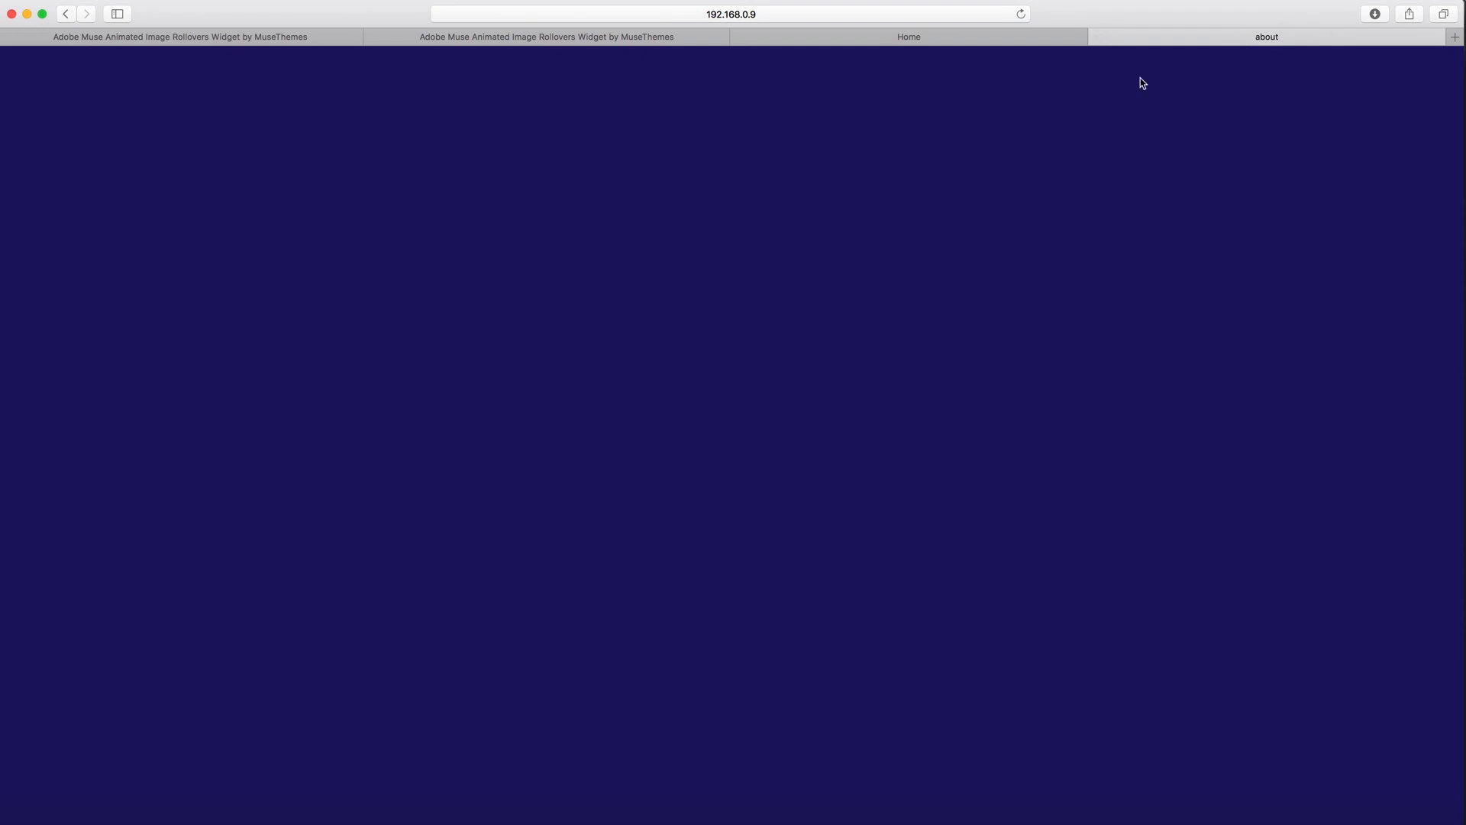
{"action": "left_click", "coordinate": [264, 814]}
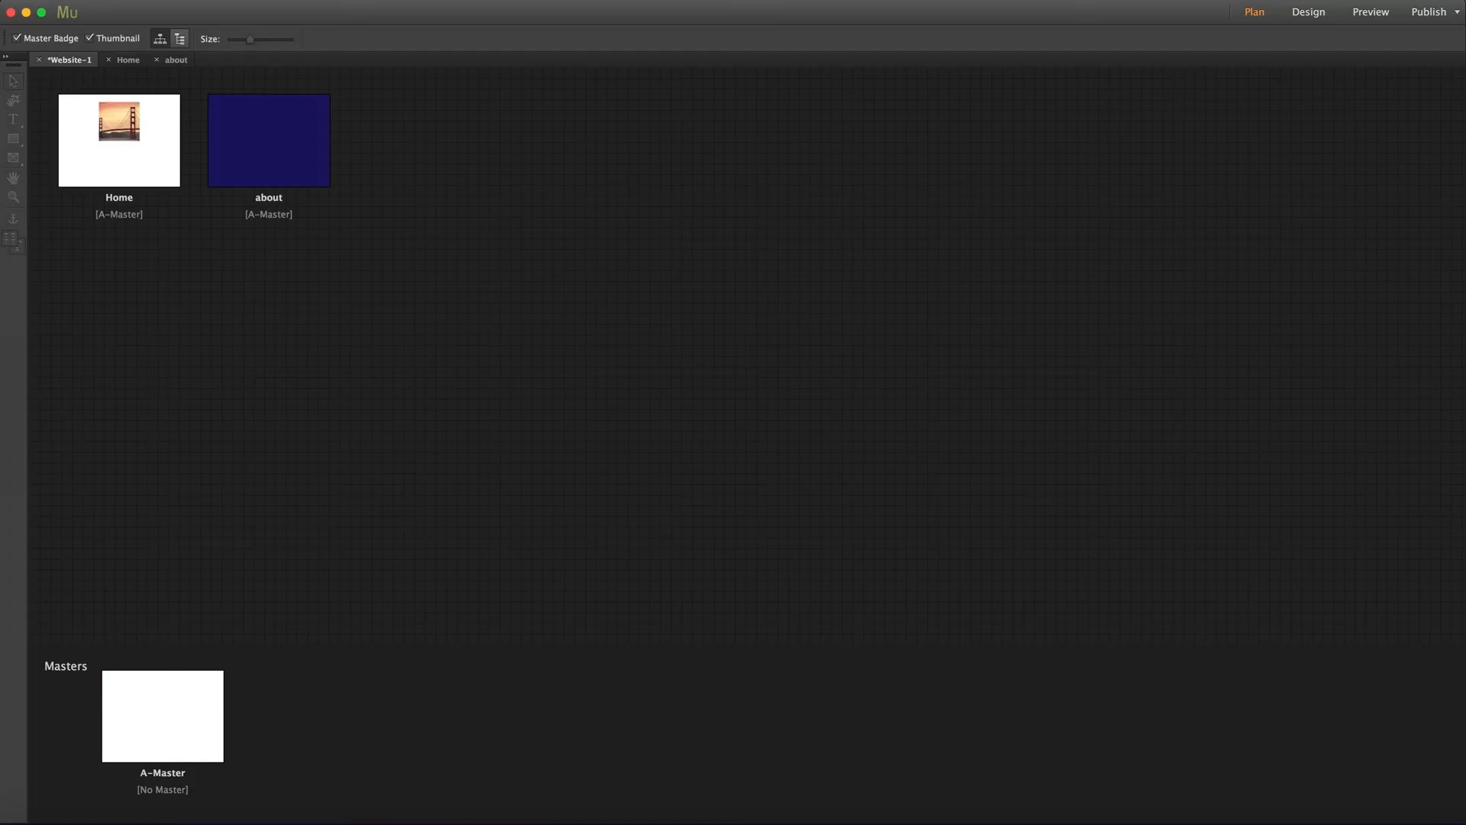